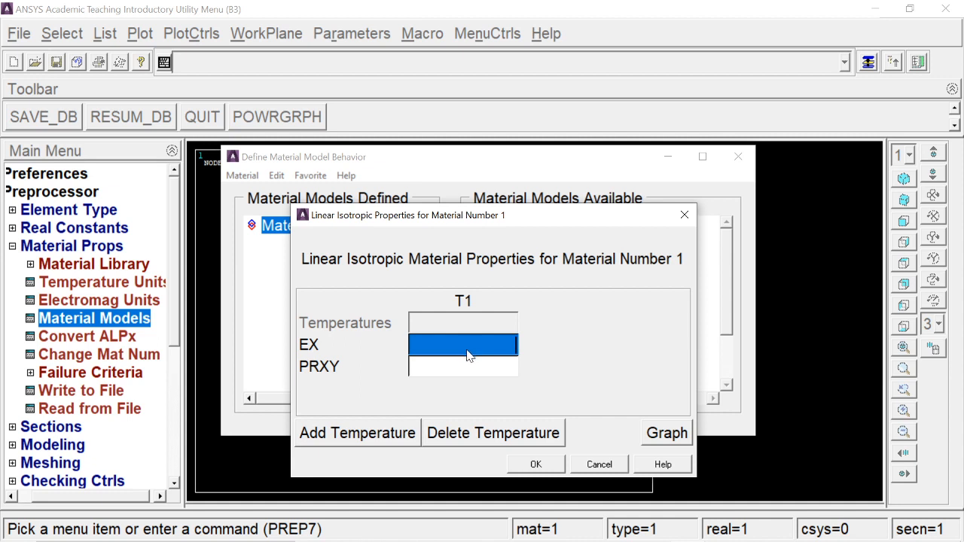
# - Define material 1 as linear isotropic with EX 1.2e5 and PRXY 0.3, and close the material model definition
pyautogui.write('1.')
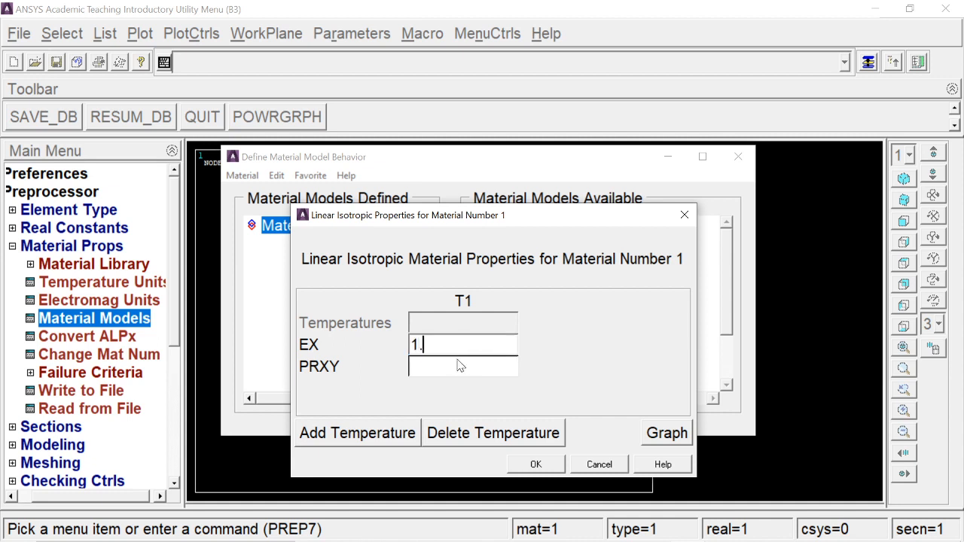
pyautogui.write('2e5')
pyautogui.click(441, 370)
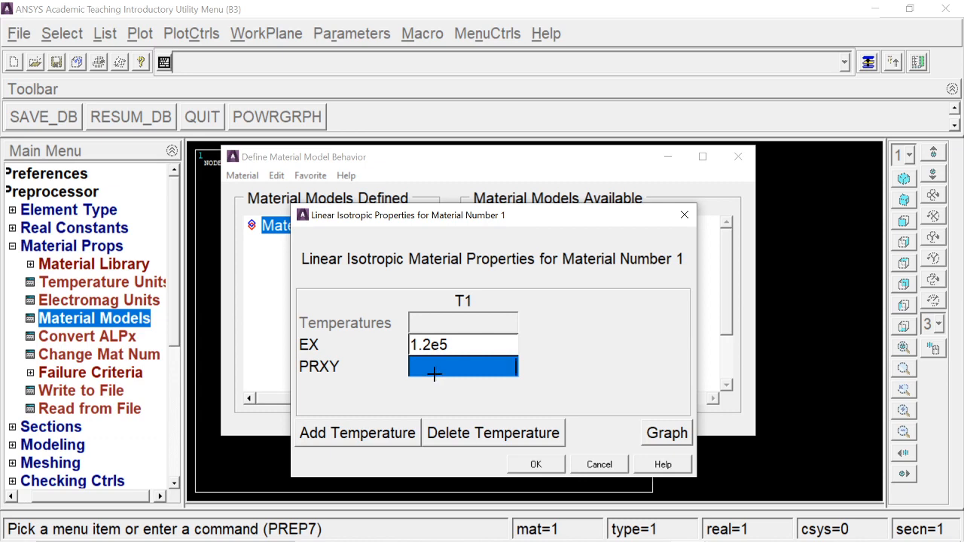
pyautogui.write('.3')
pyautogui.press('Return')
pyautogui.click(536, 463)
pyautogui.click(242, 176)
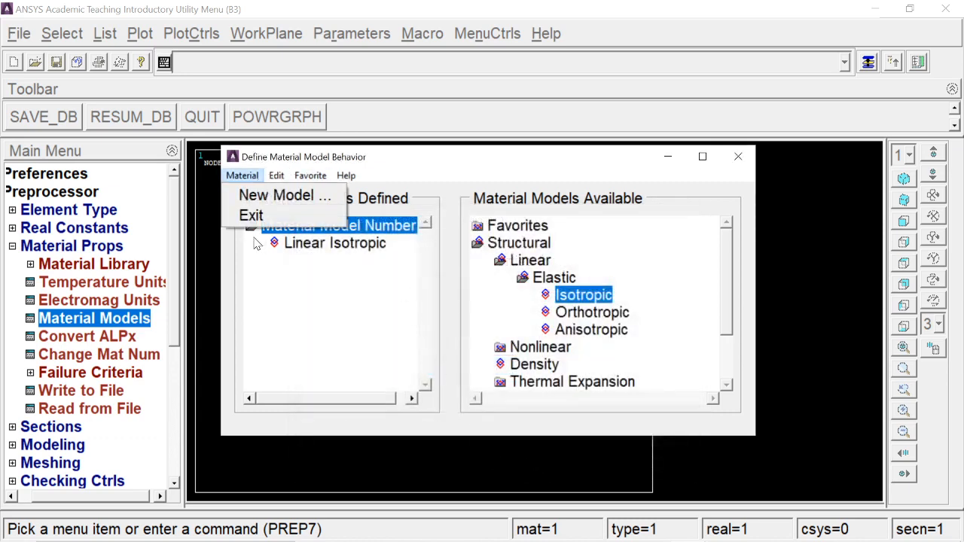
pyautogui.click(243, 214)
pyautogui.click(95, 252)
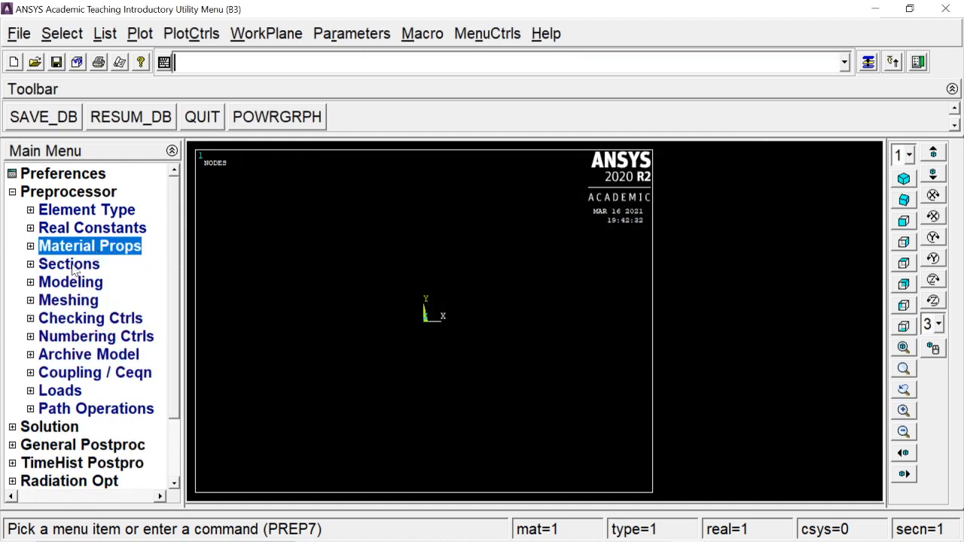
# - Define a common beam section with ID 1 named C1, using the solid circle sub-type with radius 100
pyautogui.click(73, 265)
pyautogui.click(75, 301)
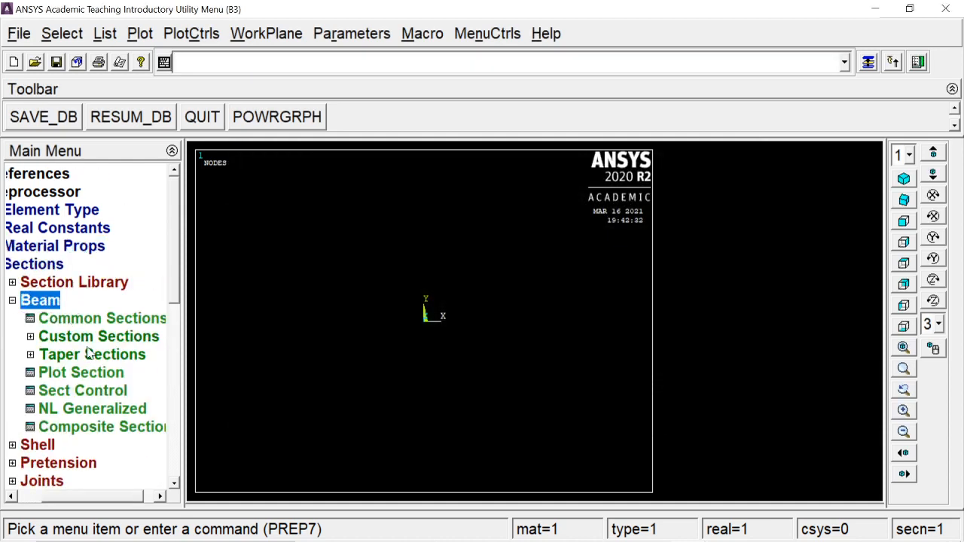
pyautogui.click(90, 318)
pyautogui.moveTo(812, 20); pyautogui.dragTo(801, 42)
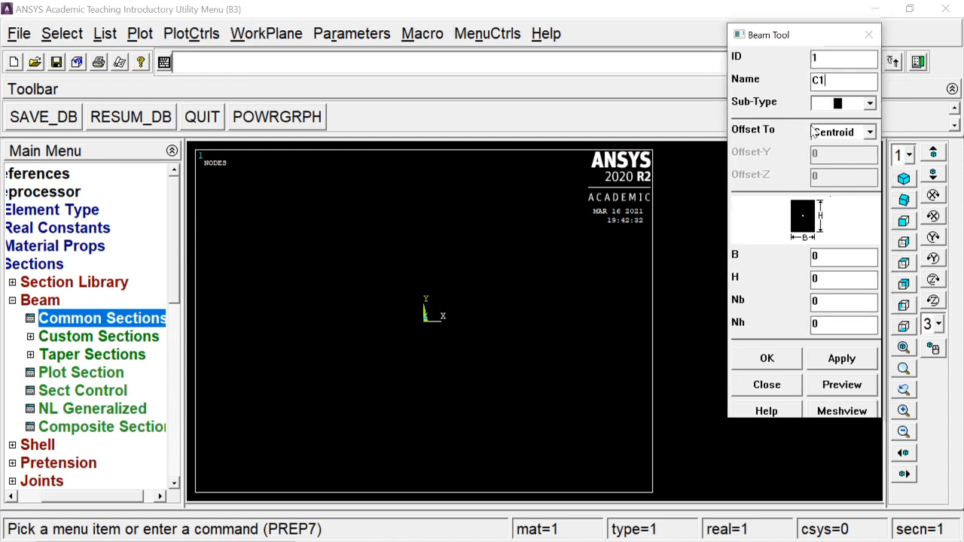
pyautogui.click(849, 106)
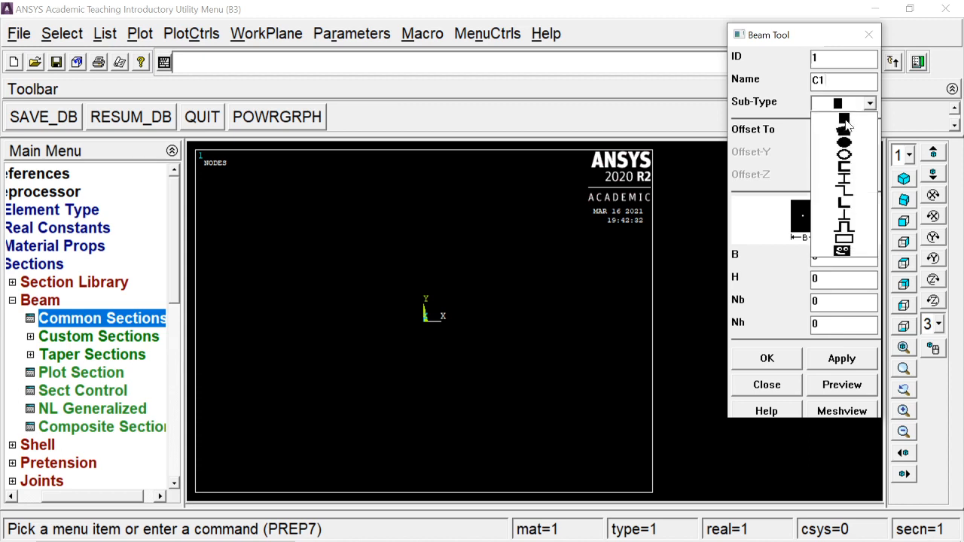
pyautogui.click(848, 144)
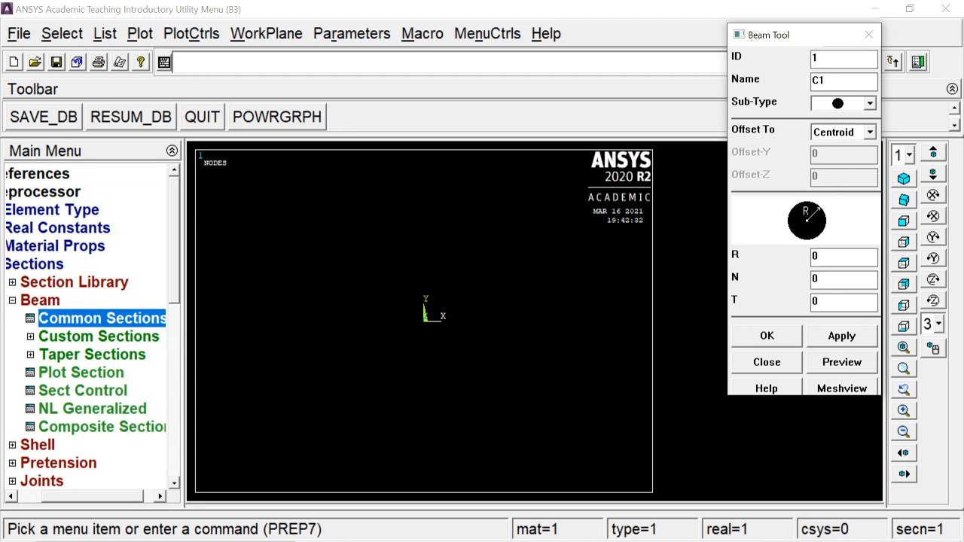
pyautogui.write('100')
pyautogui.click(789, 337)
pyautogui.click(57, 302)
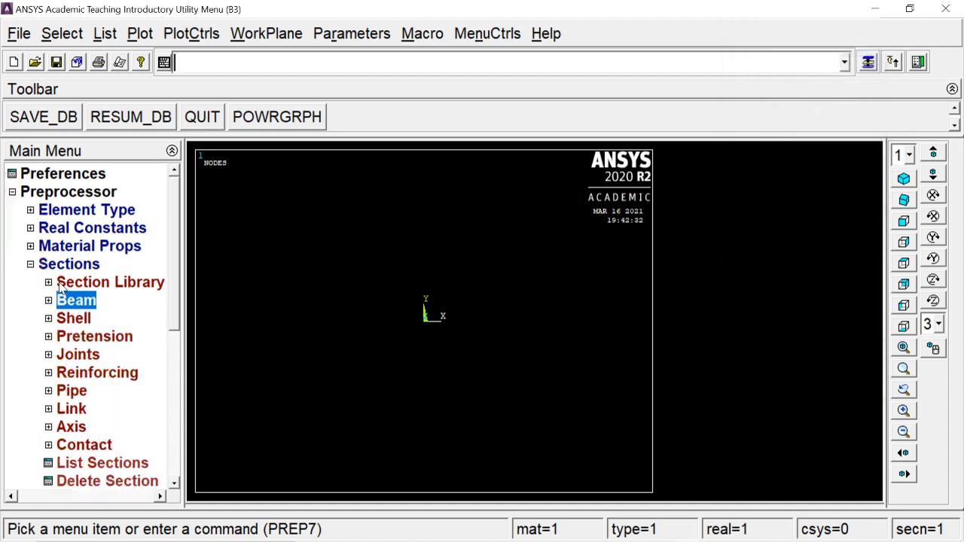
pyautogui.click(63, 284)
pyautogui.click(66, 269)
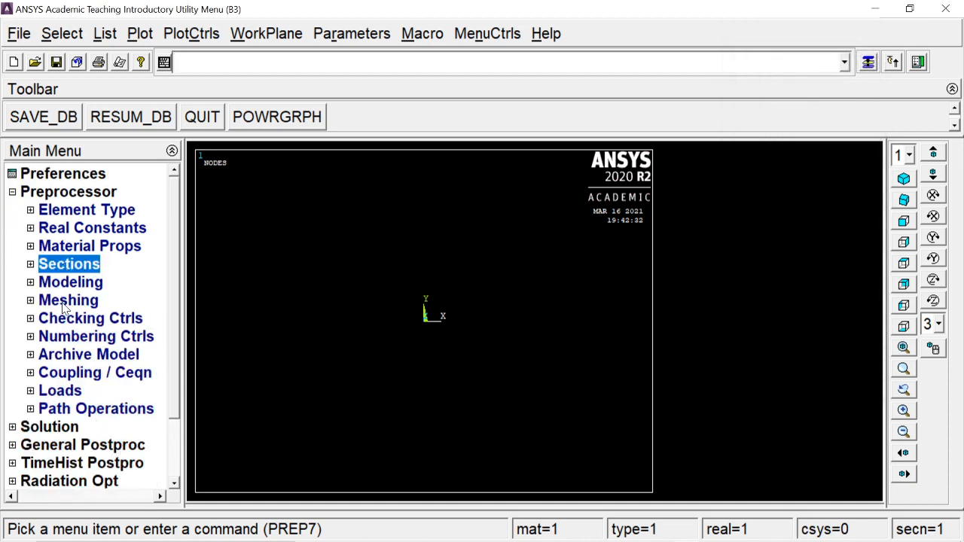
# - Check the beam spans on the problem slide and create the first keypoint at the origin of the active coordinate system
pyautogui.click(67, 301)
pyautogui.click(68, 284)
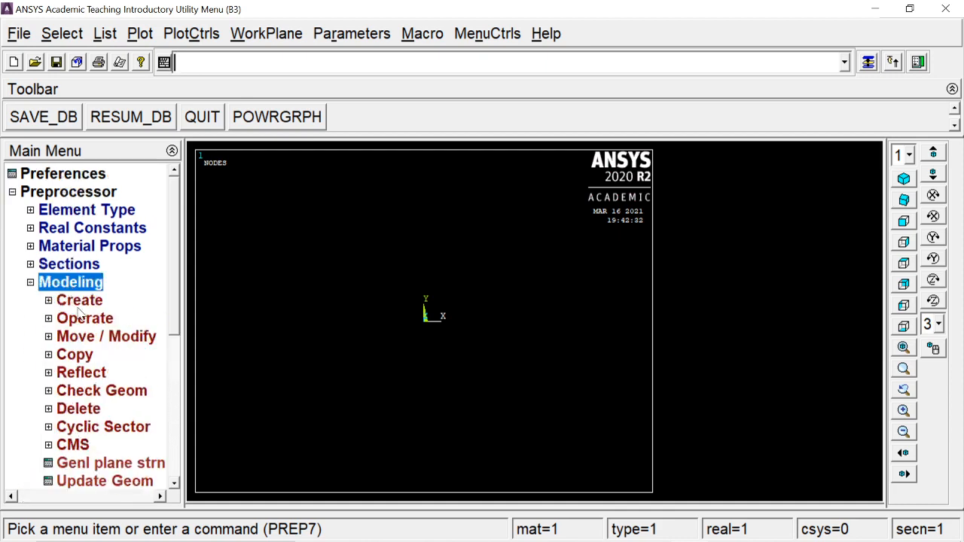
pyautogui.click(79, 302)
pyautogui.click(68, 320)
pyautogui.click(110, 360)
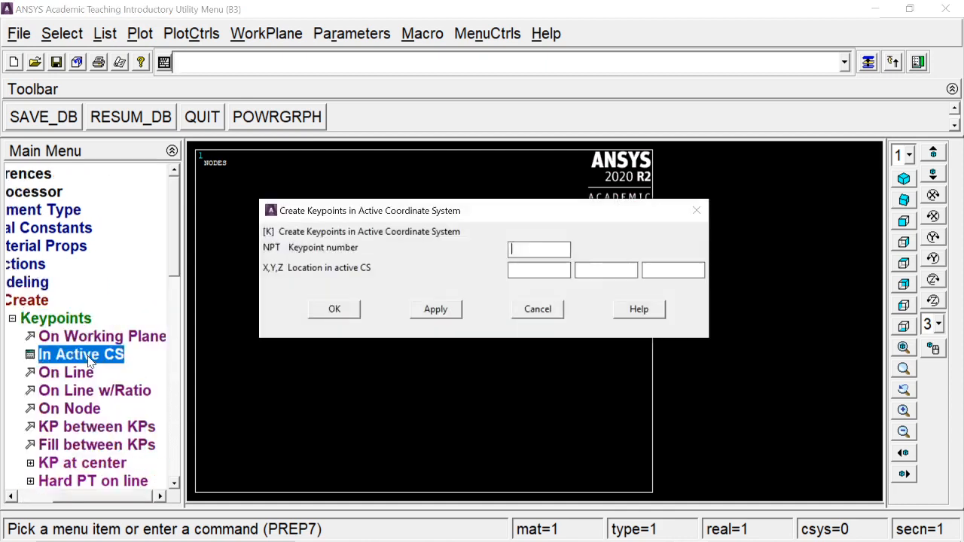
pyautogui.hotkey('alt', 'Tab')
pyautogui.hotkey('alt', 'Tab')
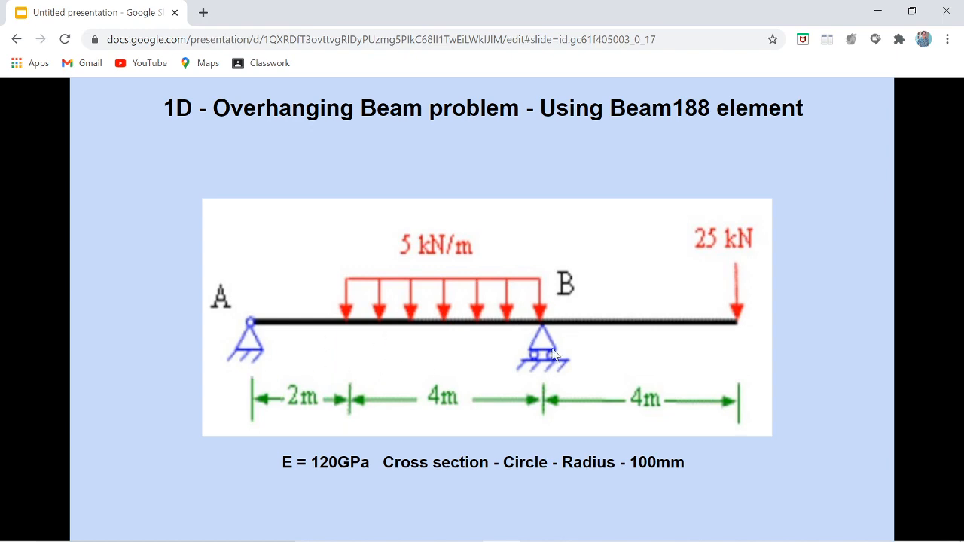
pyautogui.hotkey('alt', 'Tab')
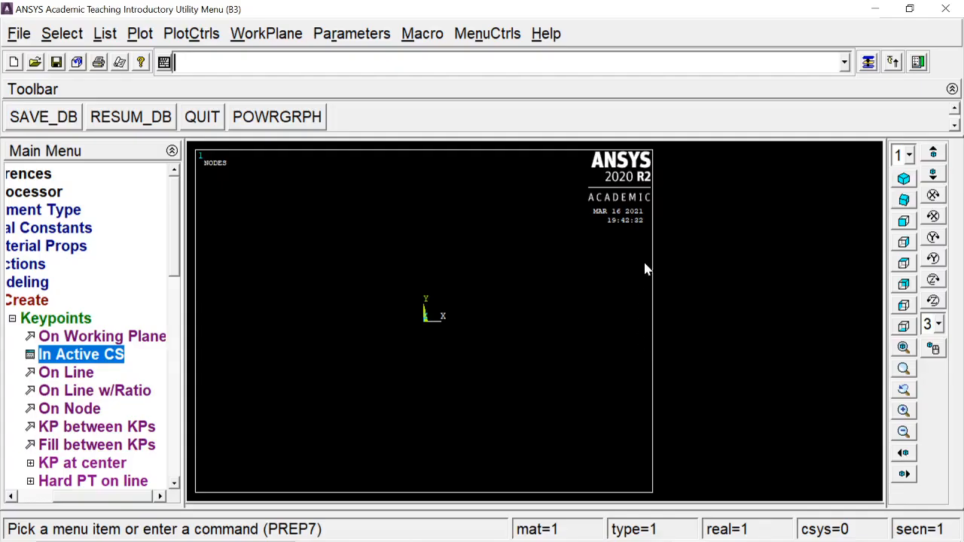
pyautogui.click(423, 309)
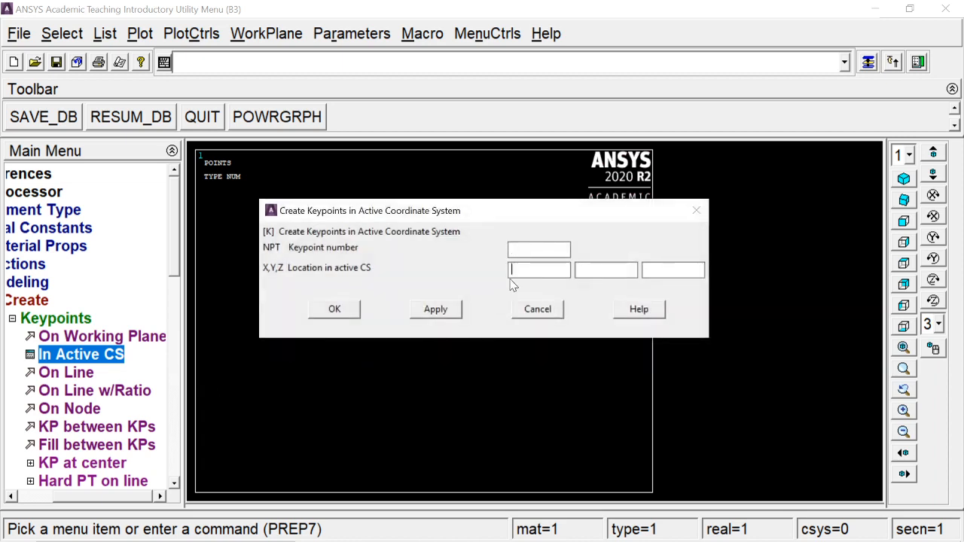
# - Create three more keypoints in the active coordinate system at X = 2000, 6000 and 10000
pyautogui.write('2000')
pyautogui.click(435, 309)
pyautogui.moveTo(528, 269); pyautogui.dragTo(467, 277)
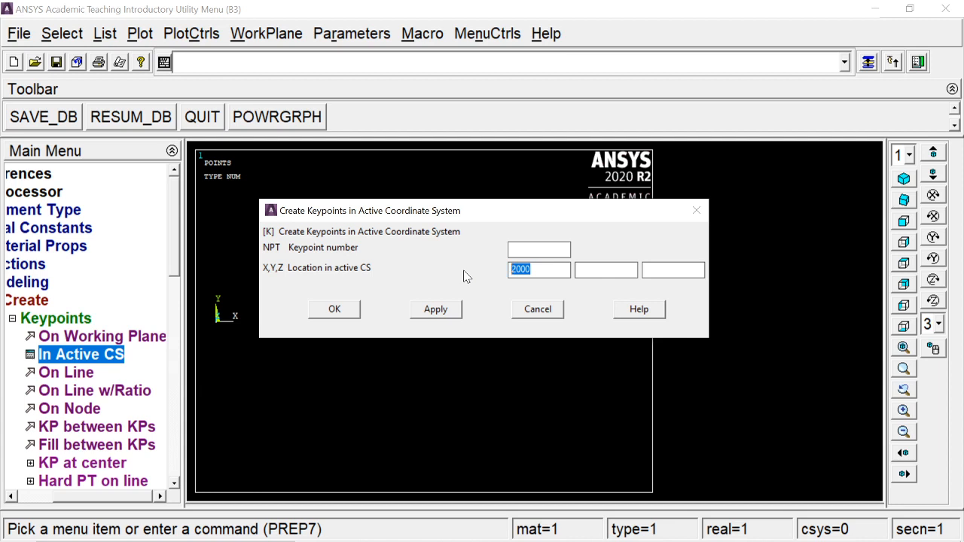
pyautogui.write('6000')
pyautogui.click(433, 310)
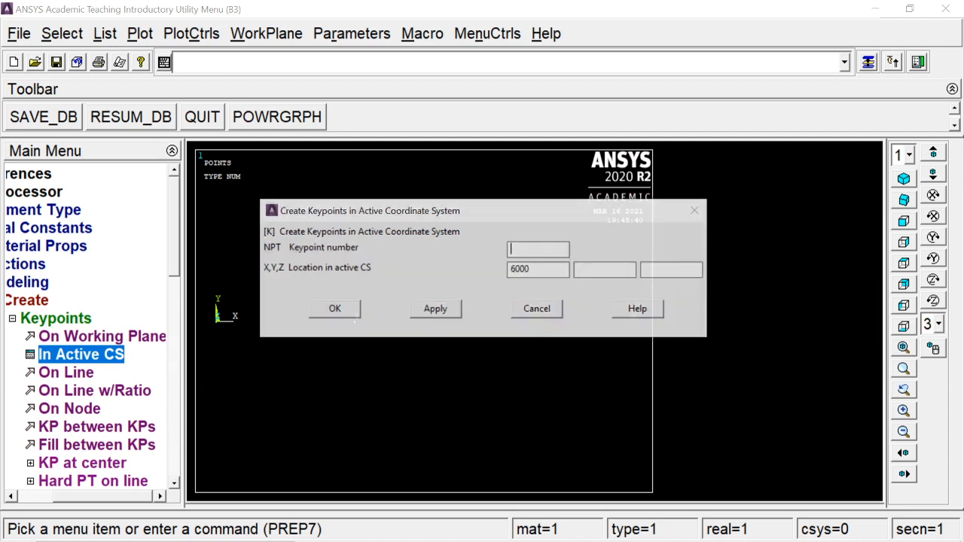
pyautogui.moveTo(529, 268); pyautogui.dragTo(491, 283)
pyautogui.write('1')
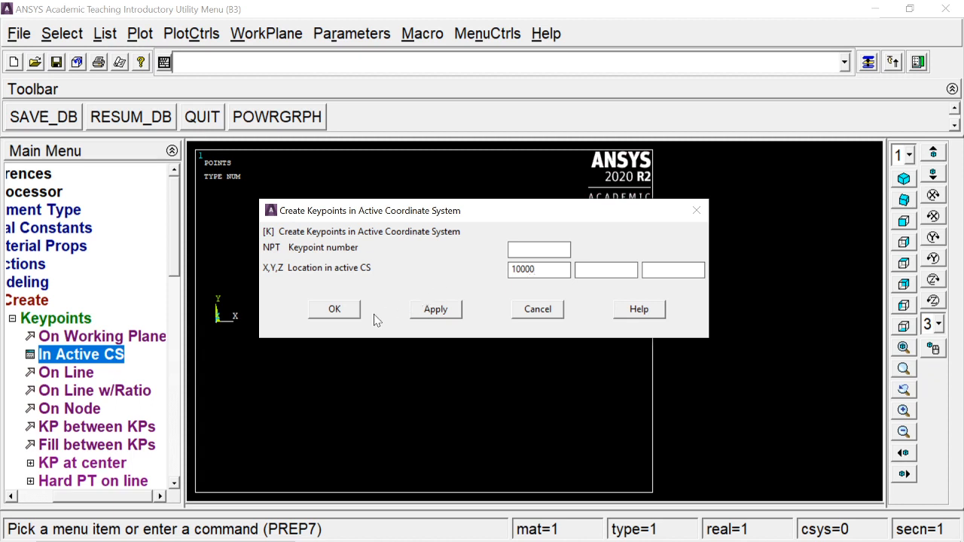
pyautogui.click(354, 311)
# - Display the created keypoints with Multi-Plots and leave the keypoint creation commands
pyautogui.click(140, 34)
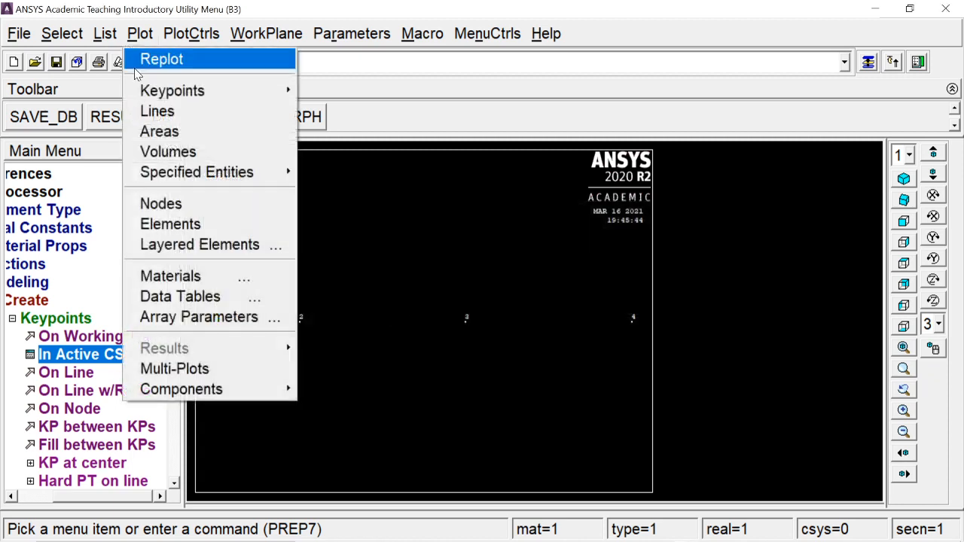
pyautogui.click(181, 368)
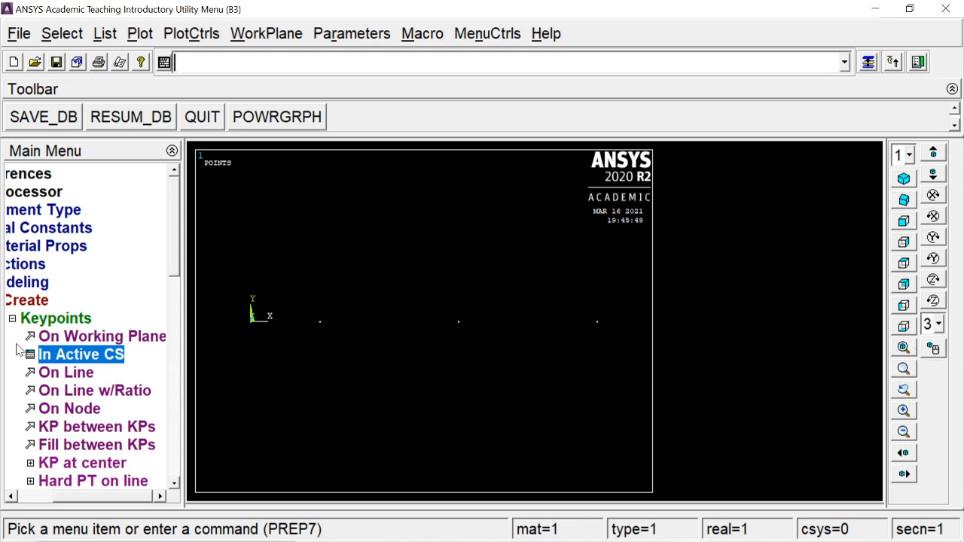
pyautogui.click(46, 321)
pyautogui.click(78, 300)
pyautogui.click(78, 283)
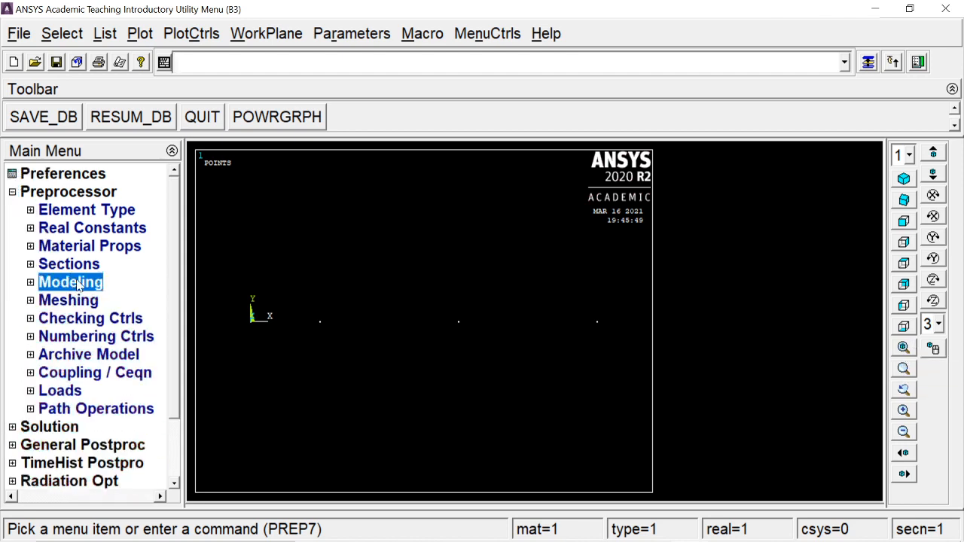
# - Create three straight lines joining the four keypoints in sequence along the X axis
pyautogui.click(78, 284)
pyautogui.click(82, 300)
pyautogui.click(93, 337)
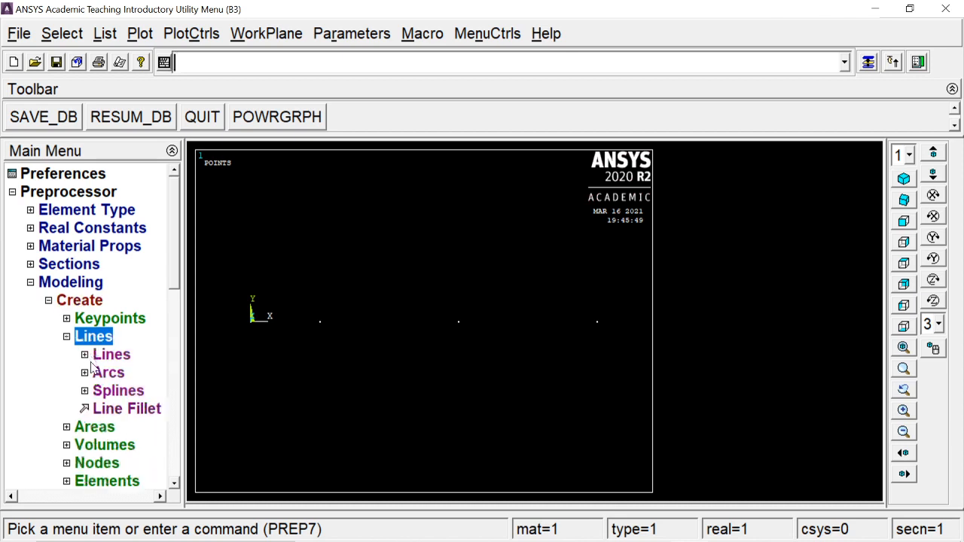
pyautogui.click(111, 355)
pyautogui.click(98, 371)
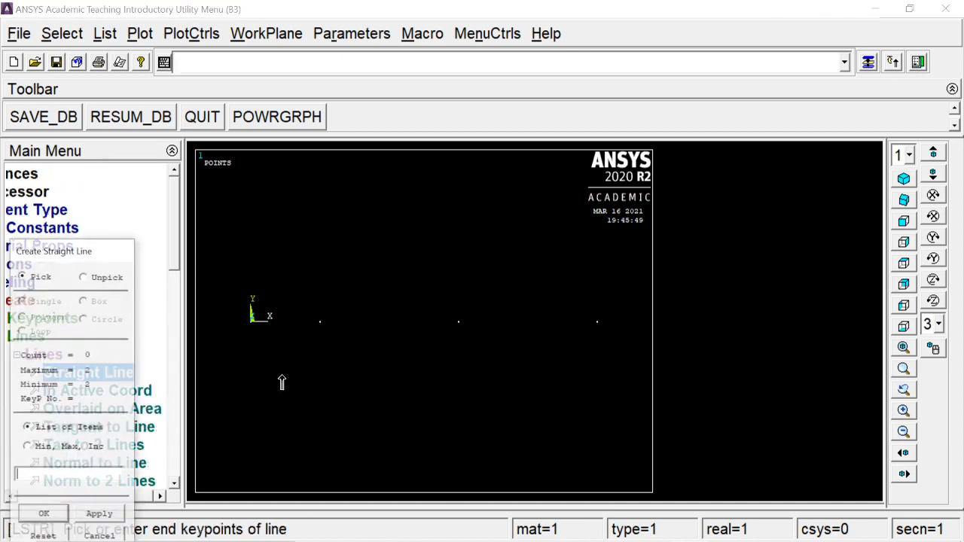
pyautogui.click(250, 346)
pyautogui.click(304, 365)
pyautogui.click(322, 349)
pyautogui.click(439, 338)
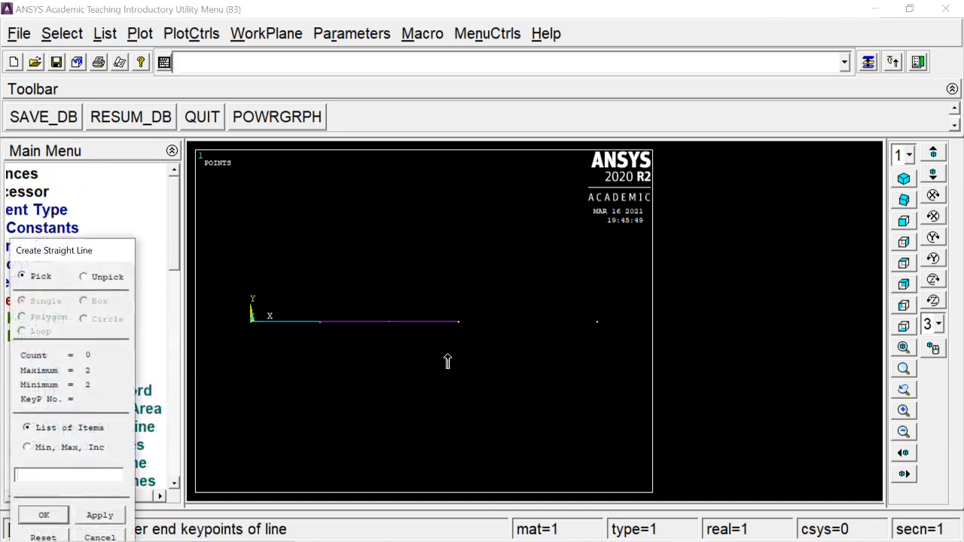
pyautogui.click(462, 346)
pyautogui.click(595, 344)
pyautogui.click(44, 515)
pyautogui.click(44, 346)
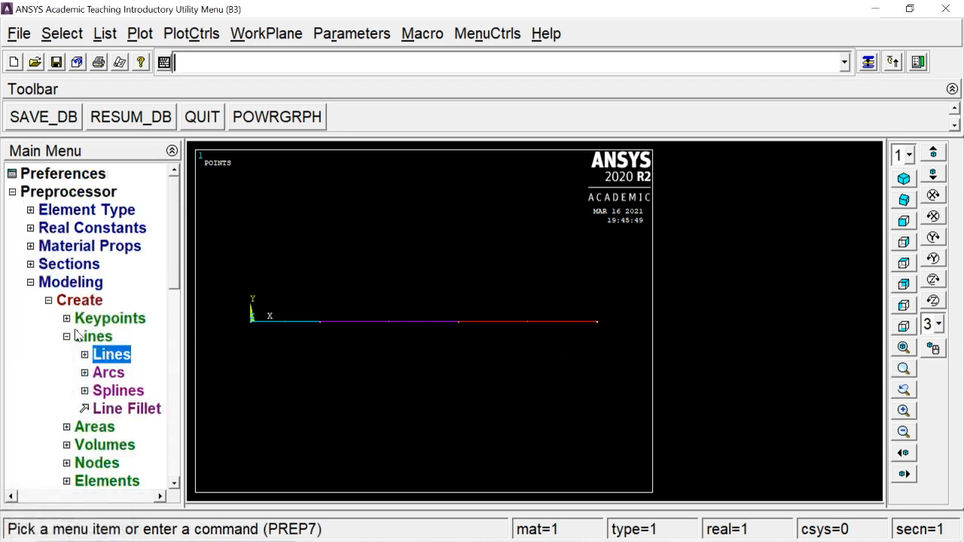
pyautogui.click(73, 301)
pyautogui.click(75, 286)
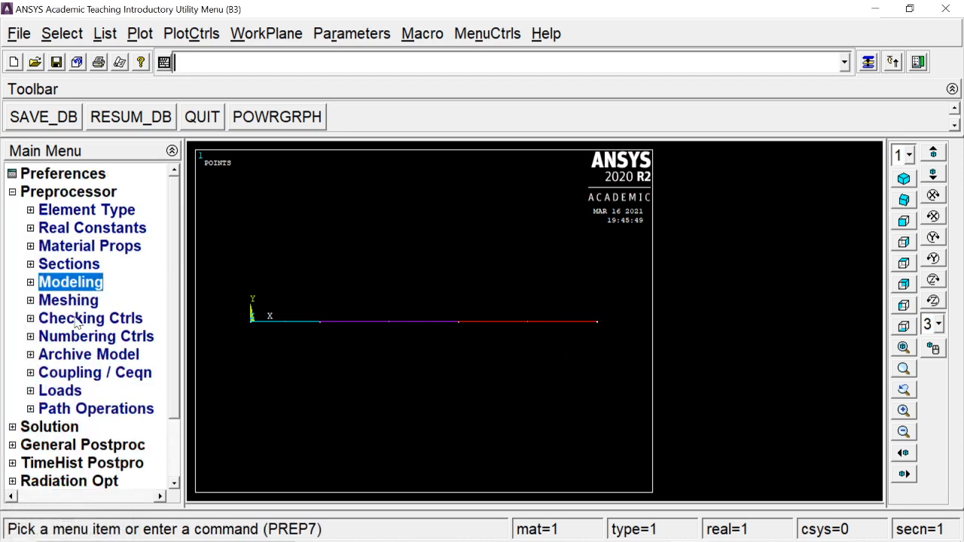
# - Use the MeshTool to assign material 1, element type BEAM188 and section C1 to all three lines
pyautogui.click(74, 302)
pyautogui.click(71, 337)
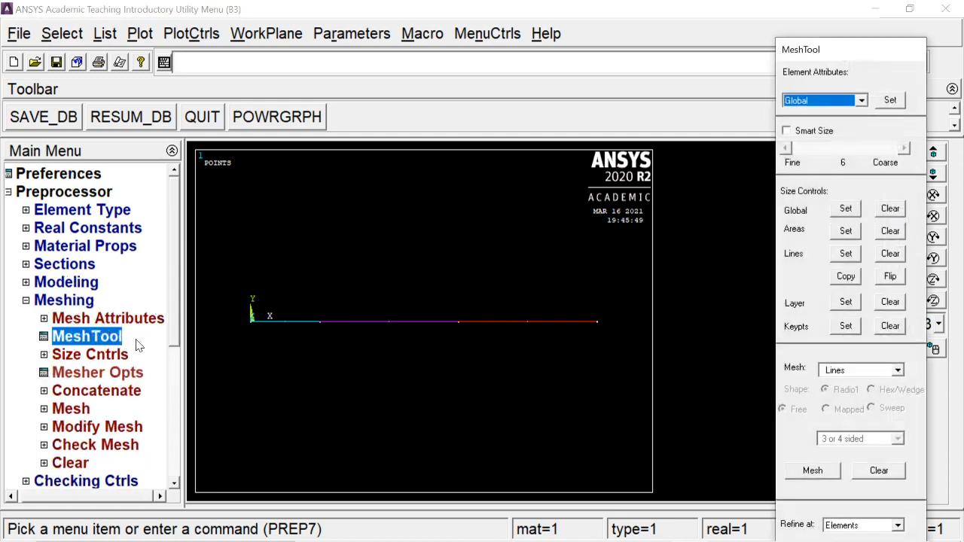
pyautogui.click(840, 105)
pyautogui.click(829, 136)
pyautogui.click(890, 101)
pyautogui.click(301, 333)
pyautogui.click(384, 336)
pyautogui.click(493, 333)
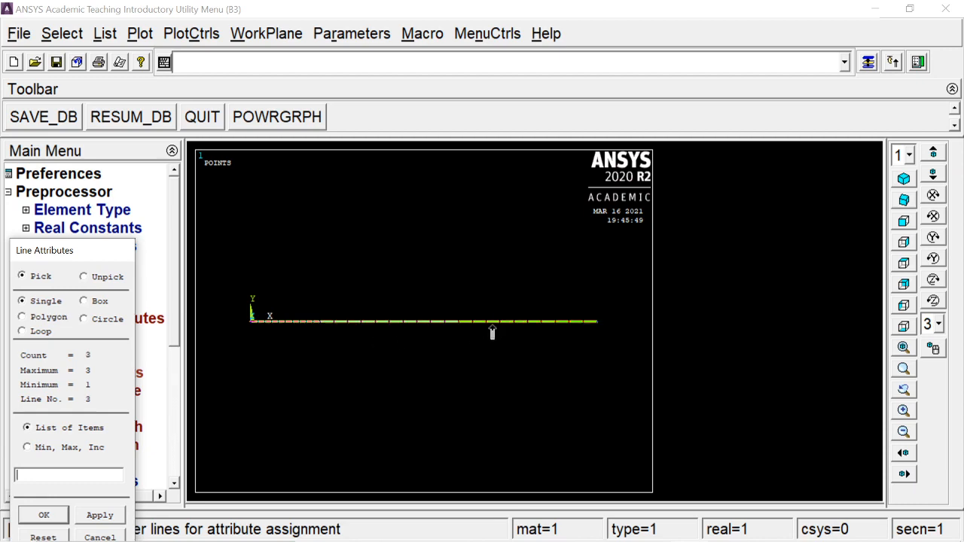
pyautogui.click(49, 516)
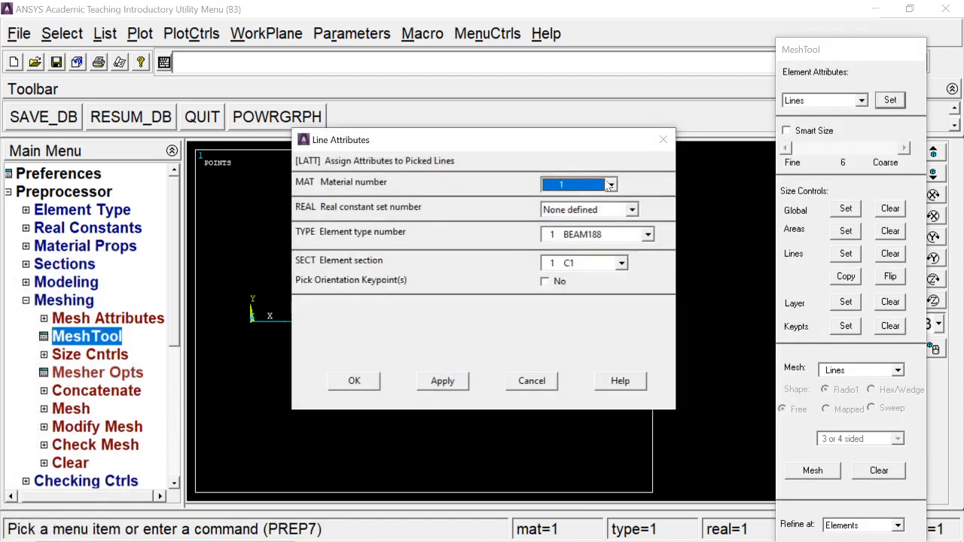
pyautogui.click(354, 380)
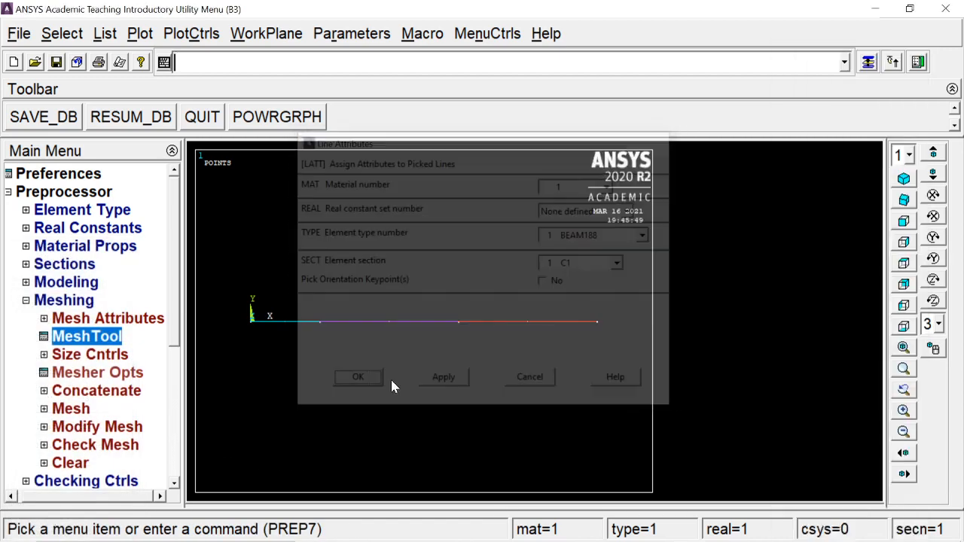
# - Set the element size on all three lines to 10 element divisions each
pyautogui.click(872, 62)
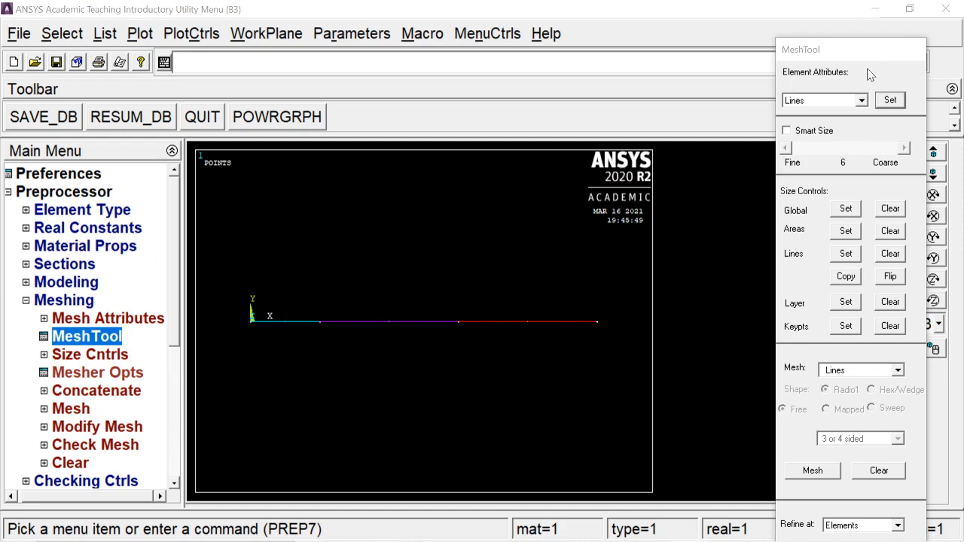
pyautogui.click(846, 254)
pyautogui.click(286, 322)
pyautogui.click(393, 322)
pyautogui.click(491, 321)
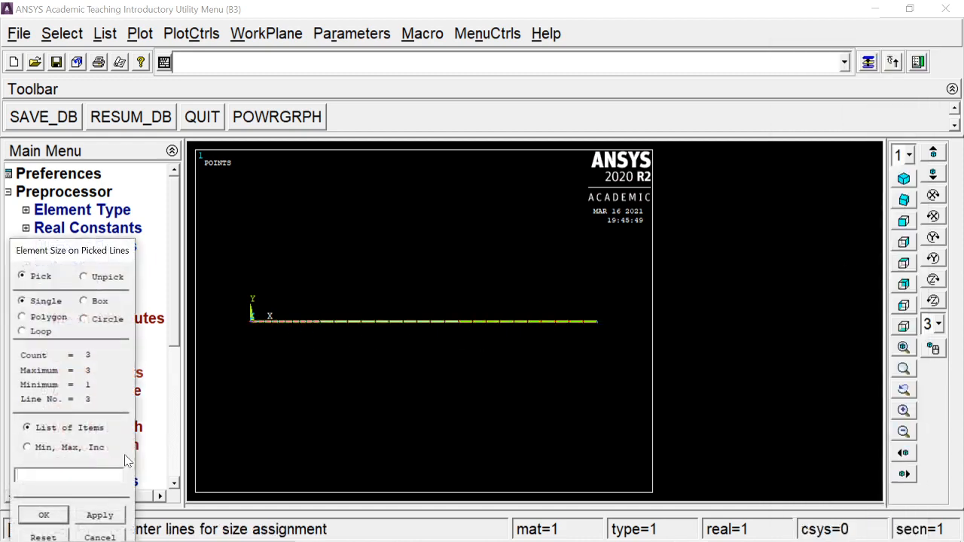
pyautogui.click(44, 515)
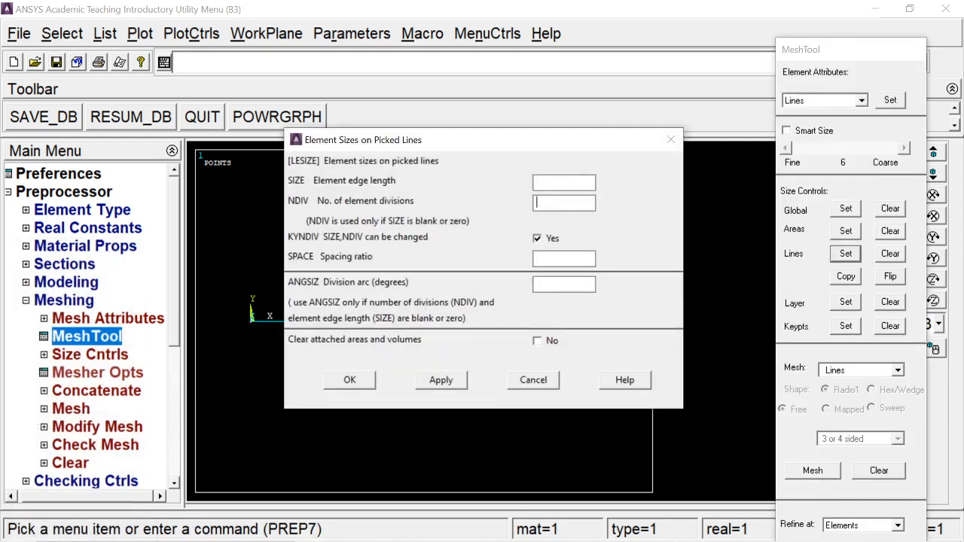
pyautogui.write('10')
pyautogui.press('Return')
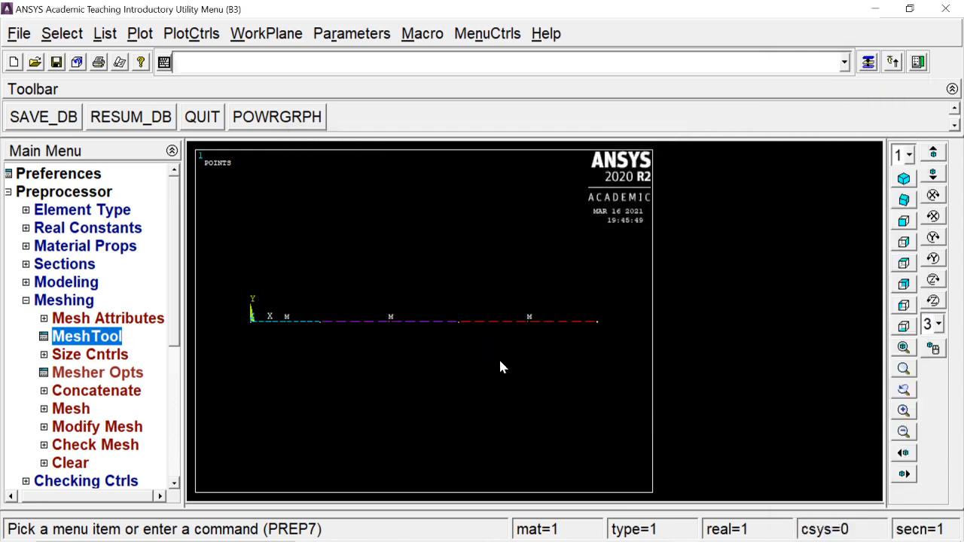
pyautogui.click(864, 61)
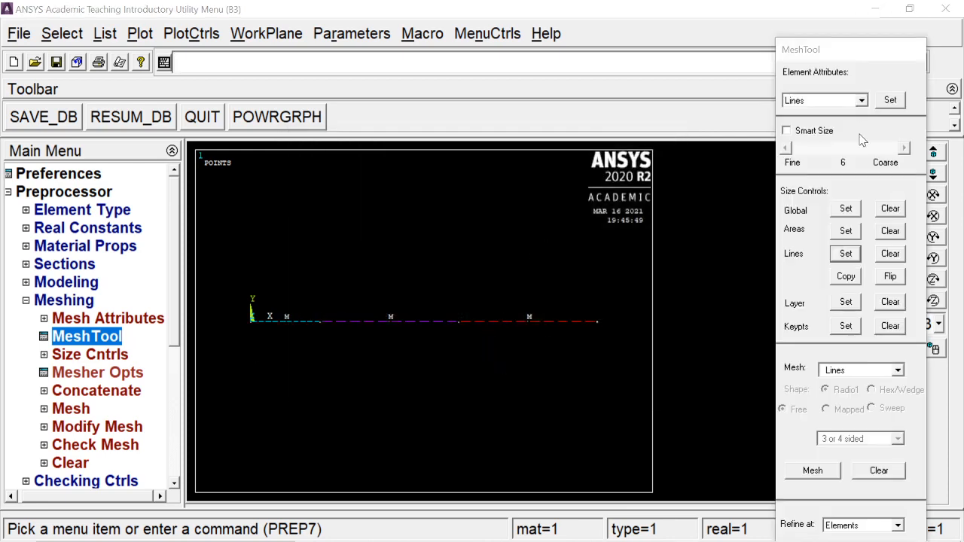
# - Mesh all three lines with the MeshTool and display the meshed model with Multi-Plots
pyautogui.click(813, 470)
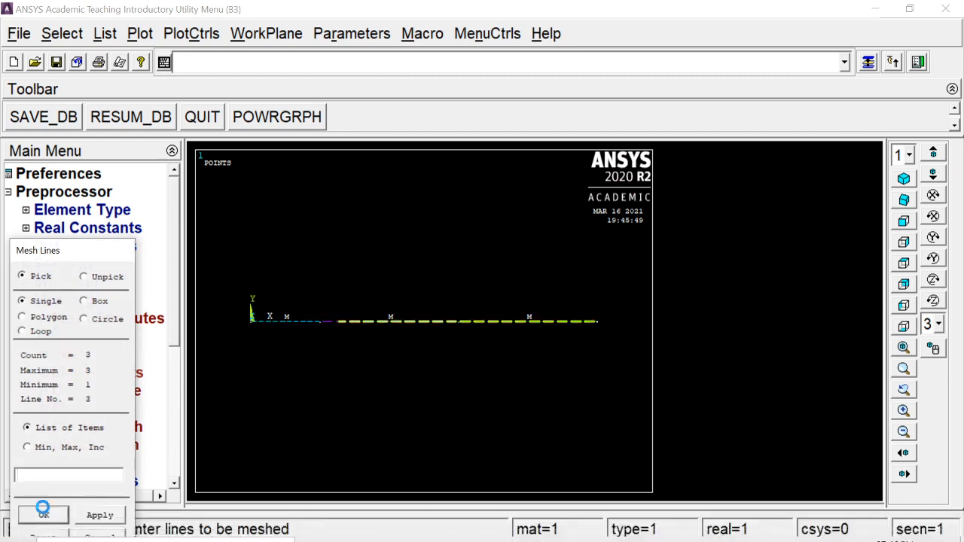
pyautogui.click(44, 515)
pyautogui.click(140, 33)
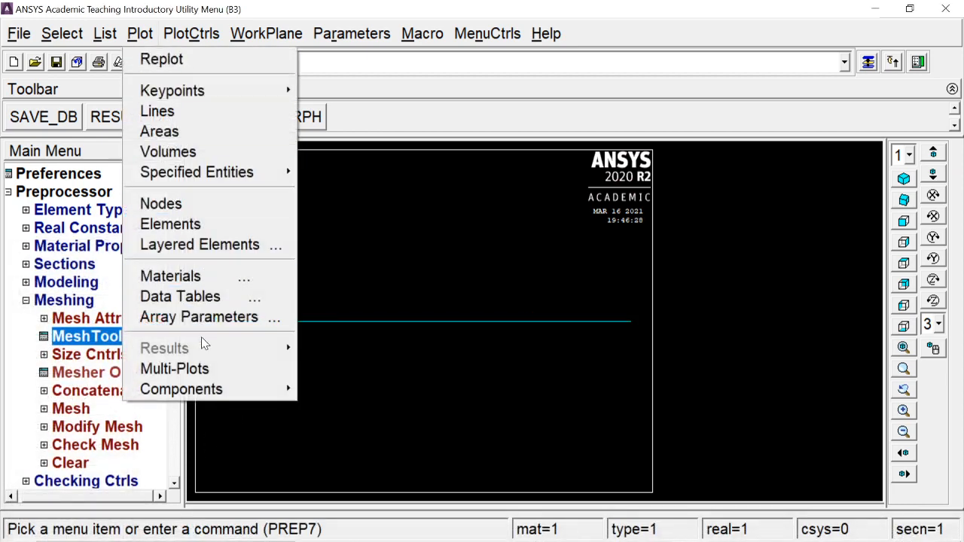
pyautogui.click(203, 369)
pyautogui.click(68, 301)
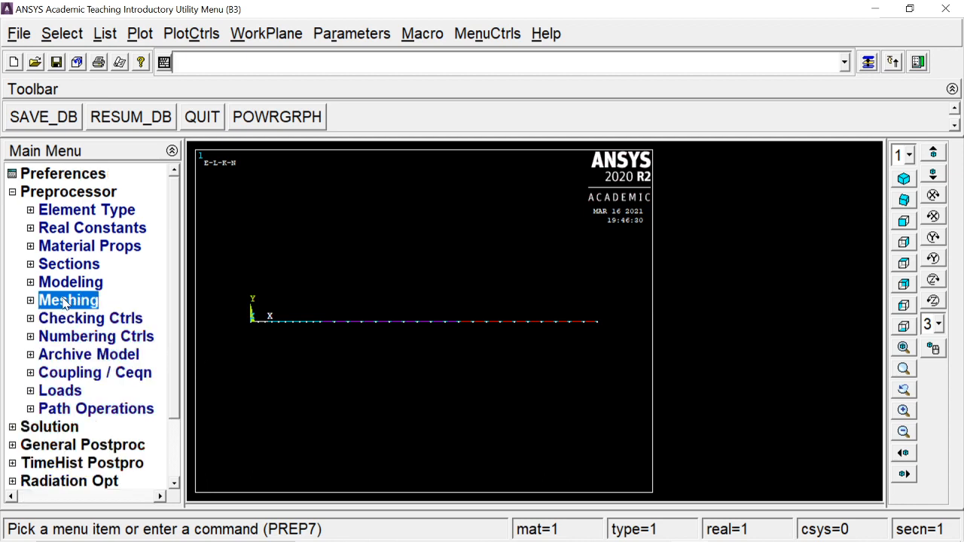
# - Expand the preprocessor's load definition commands down to the structural loads that can be applied
pyautogui.click(65, 392)
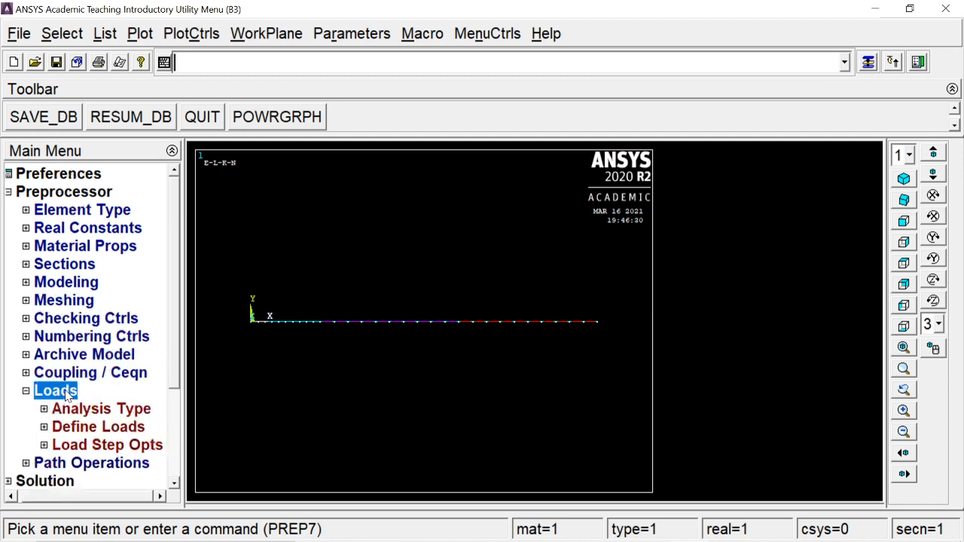
pyautogui.click(92, 427)
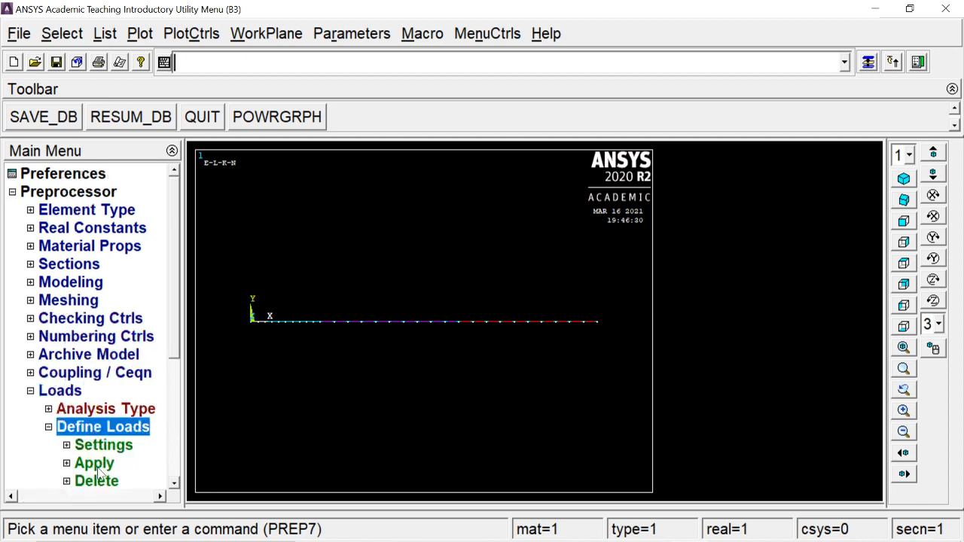
pyautogui.moveTo(174, 309); pyautogui.dragTo(175, 364)
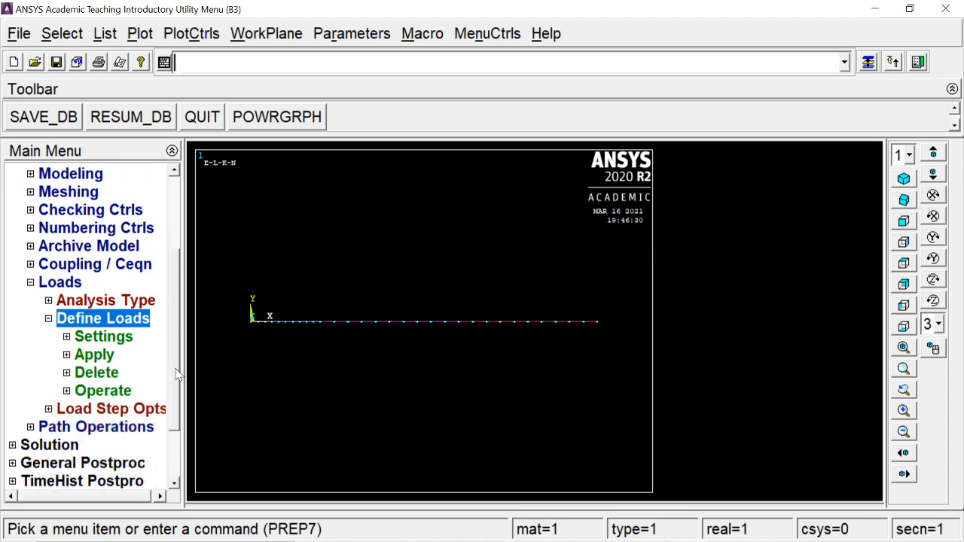
pyautogui.click(101, 359)
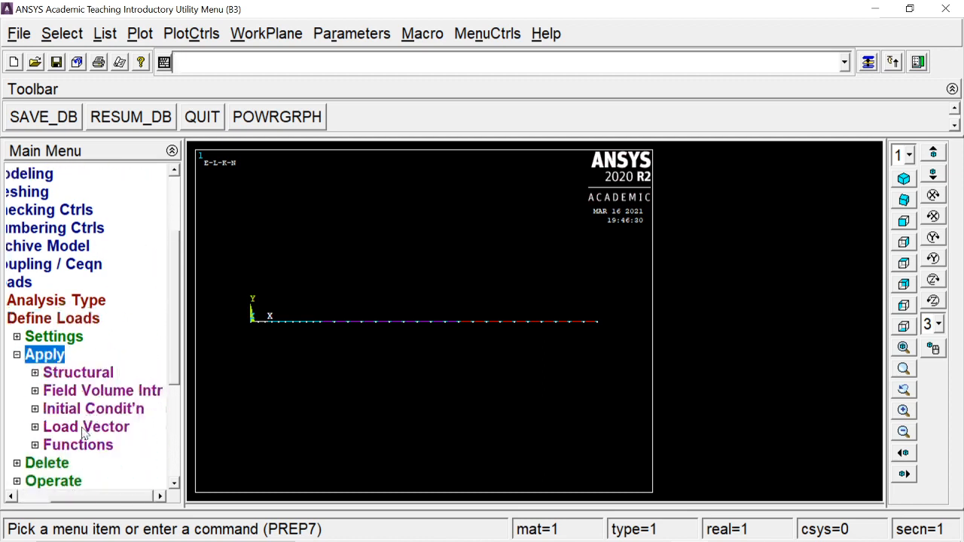
pyautogui.click(64, 373)
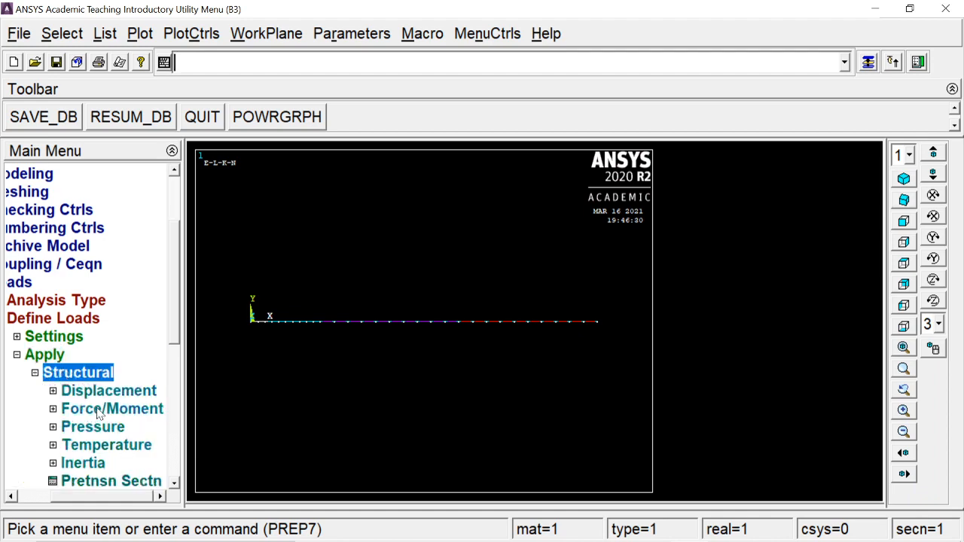
pyautogui.click(91, 410)
pyautogui.click(95, 425)
pyautogui.click(247, 348)
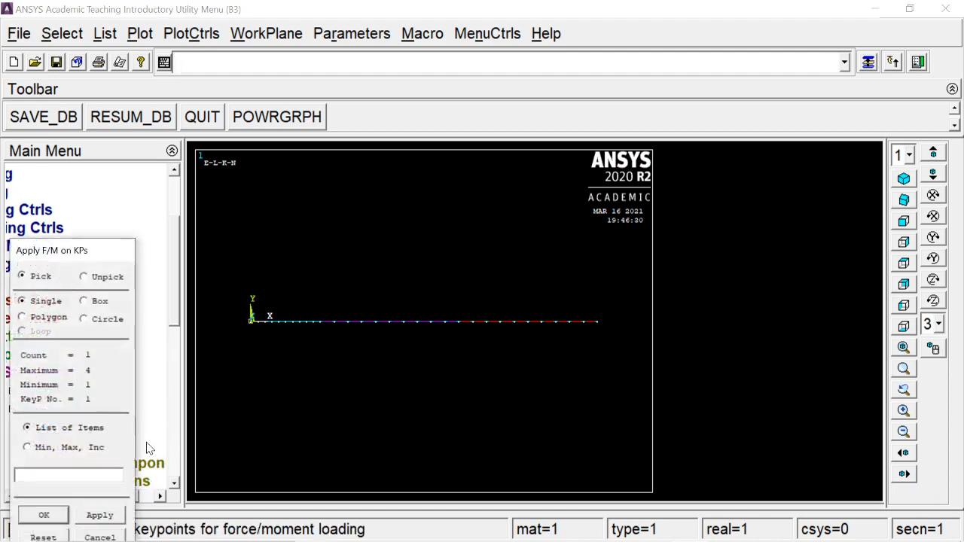
pyautogui.click(57, 516)
pyautogui.hotkey('alt', 'Tab')
pyautogui.hotkey('alt', 'Tab')
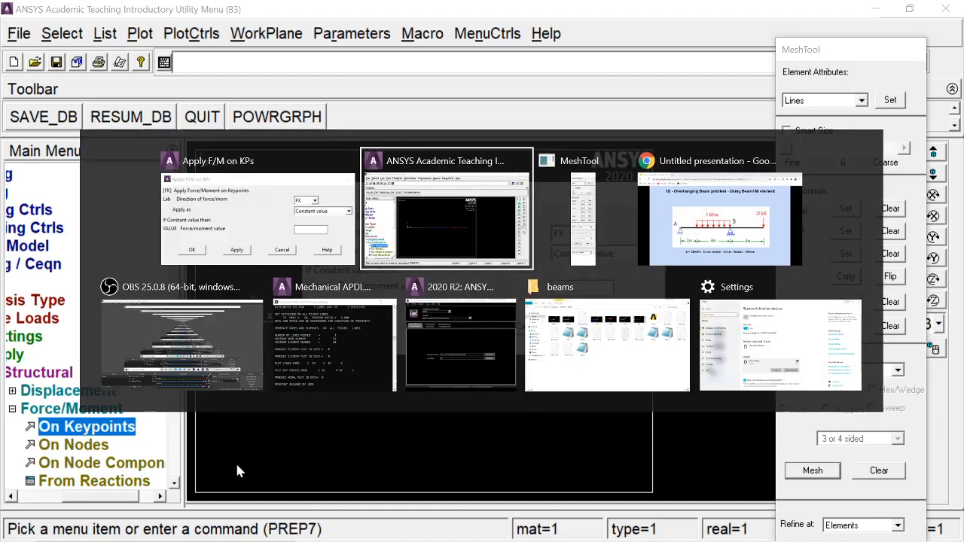
pyautogui.hotkey('alt', 'Tab')
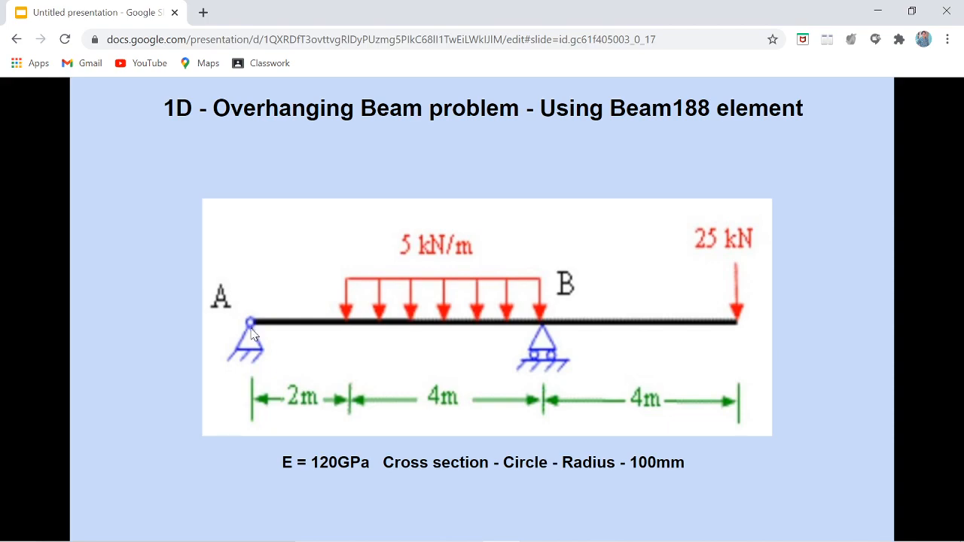
pyautogui.hotkey('alt', 'Tab')
pyautogui.hotkey('alt', 'Tab')
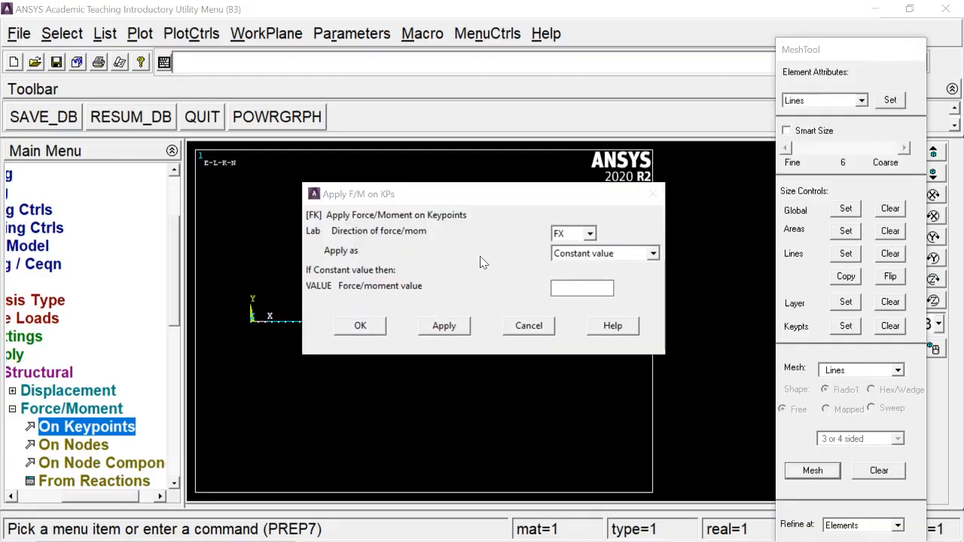
pyautogui.click(588, 234)
pyautogui.click(519, 327)
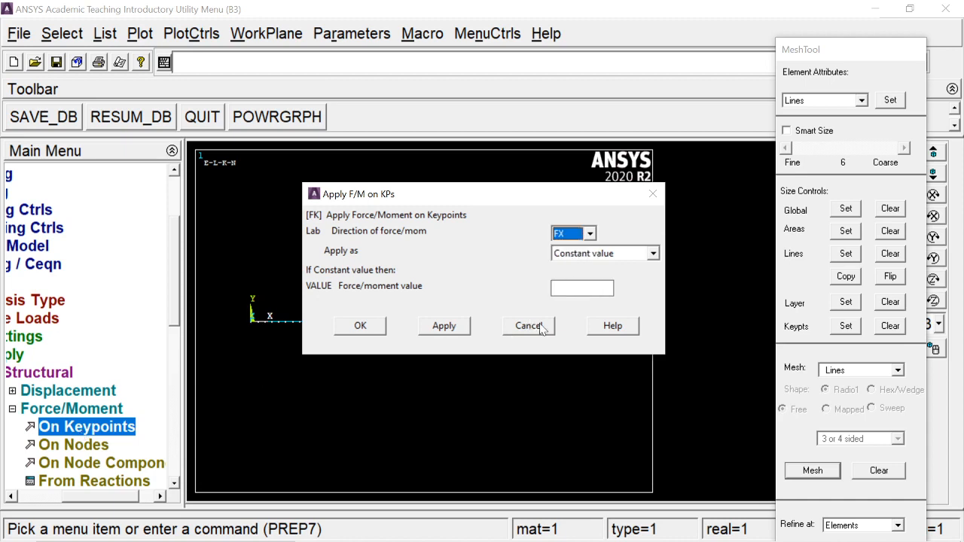
pyautogui.click(543, 328)
# - Constrain UX, UY, UZ, ROTX and ROTY on the keypoint at the origin, leaving ROTZ free for pinned support A
pyautogui.click(52, 391)
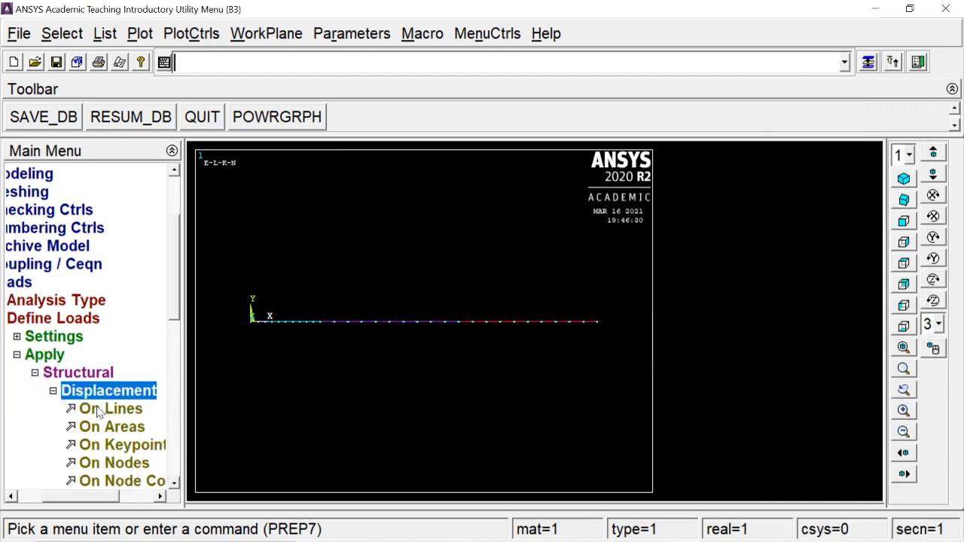
pyautogui.click(106, 445)
pyautogui.click(266, 326)
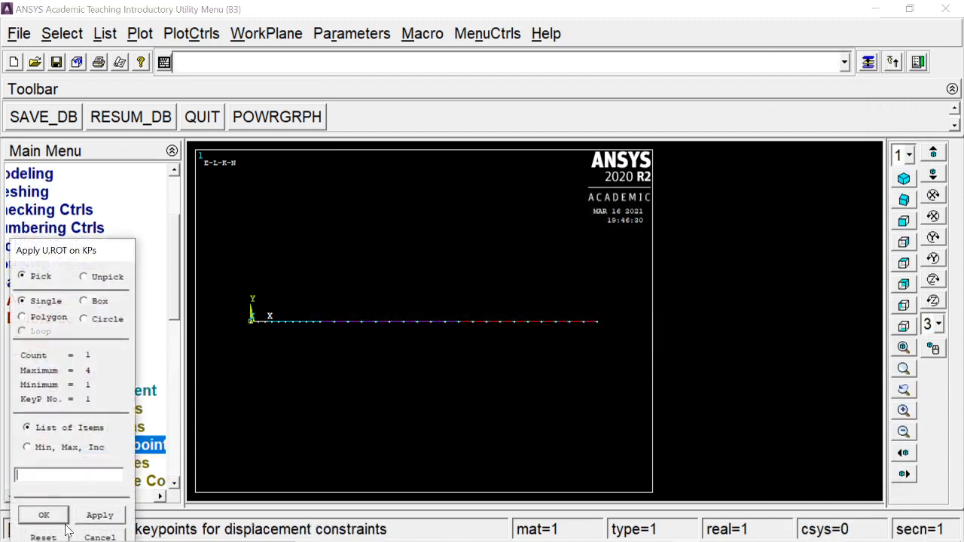
pyautogui.click(43, 515)
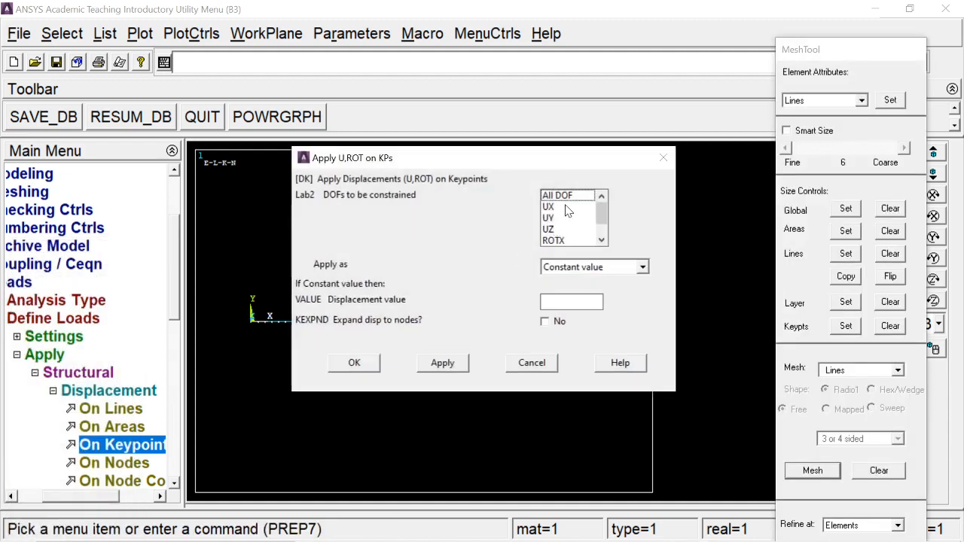
pyautogui.click(571, 209)
pyautogui.moveTo(568, 224); pyautogui.dragTo(602, 240)
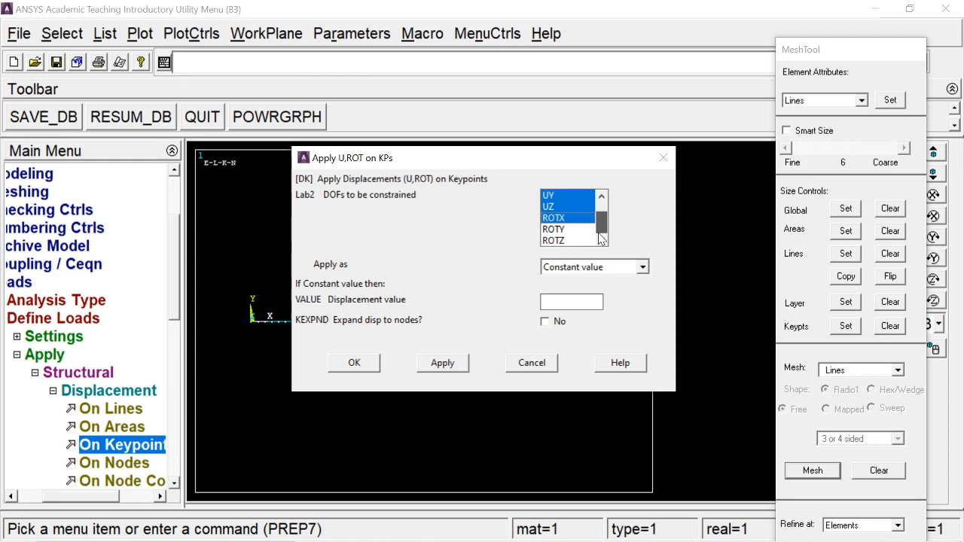
pyautogui.click(560, 232)
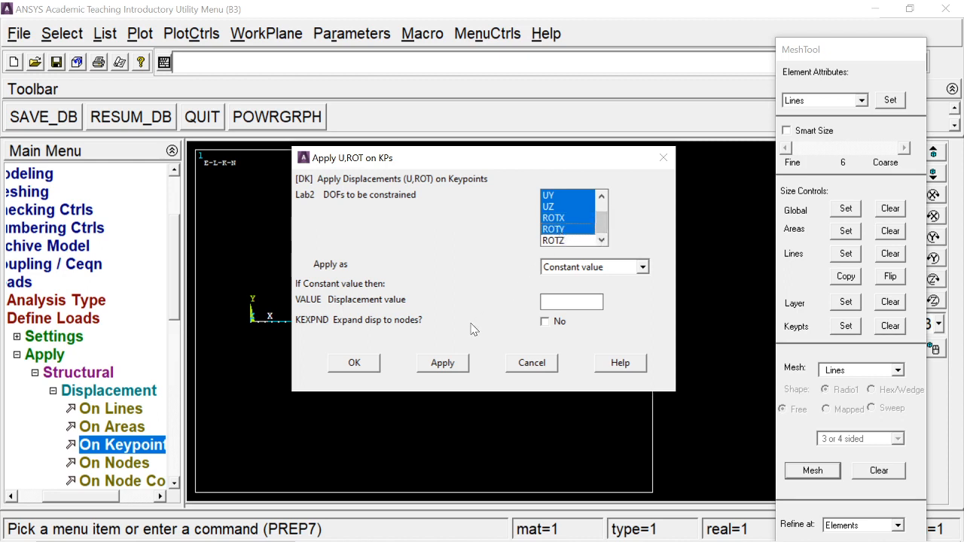
pyautogui.click(352, 364)
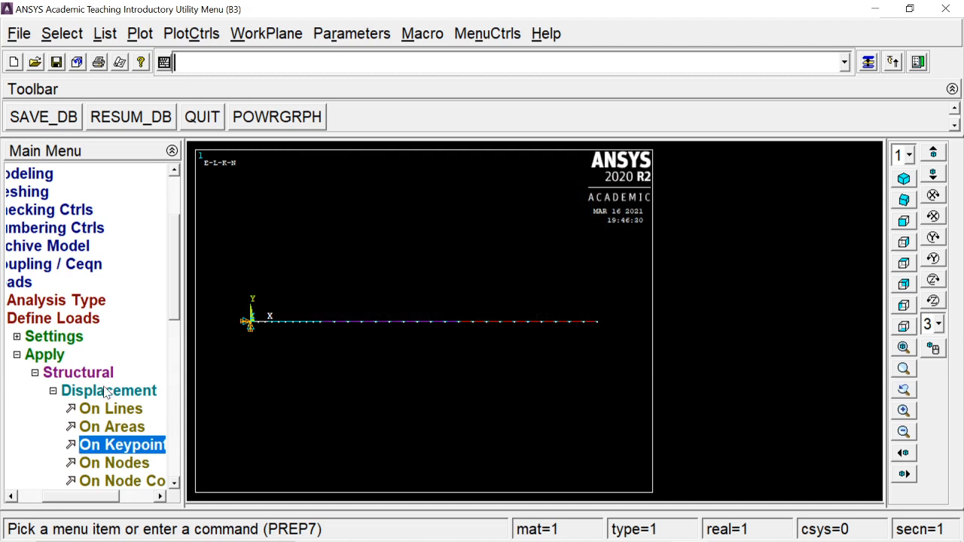
# - Constrain only UY on the third keypoint for roller support B and compare it with the beam problem slide
pyautogui.click(117, 452)
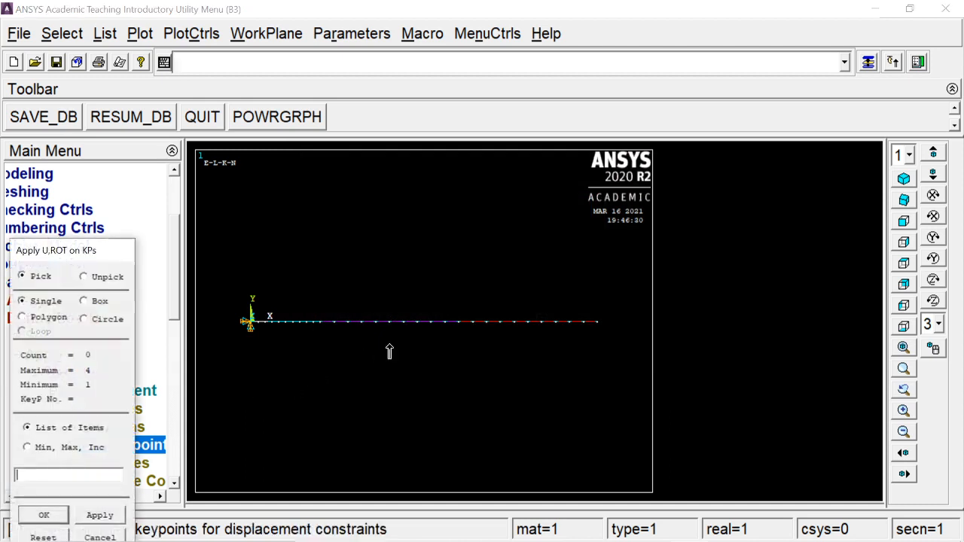
pyautogui.click(462, 336)
pyautogui.click(57, 515)
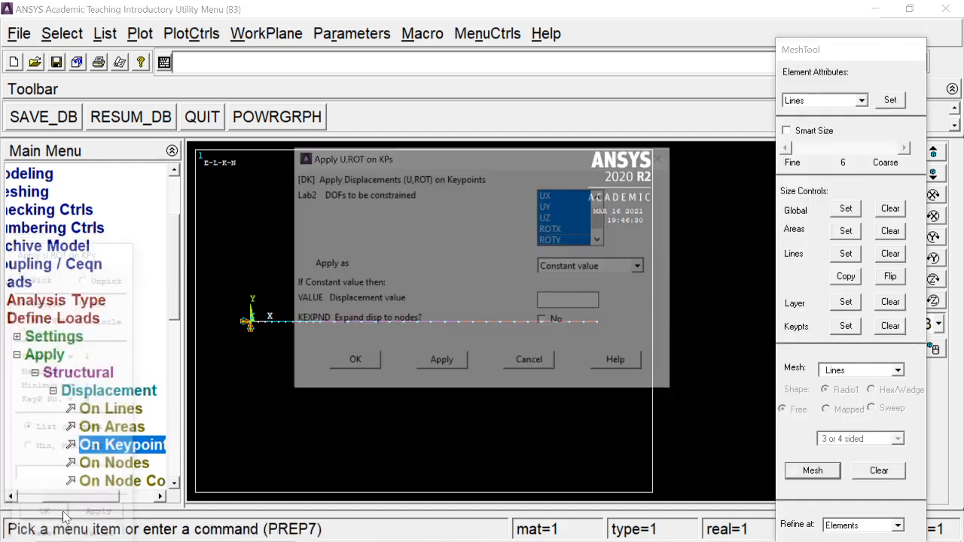
pyautogui.click(565, 238)
pyautogui.click(564, 218)
pyautogui.click(563, 207)
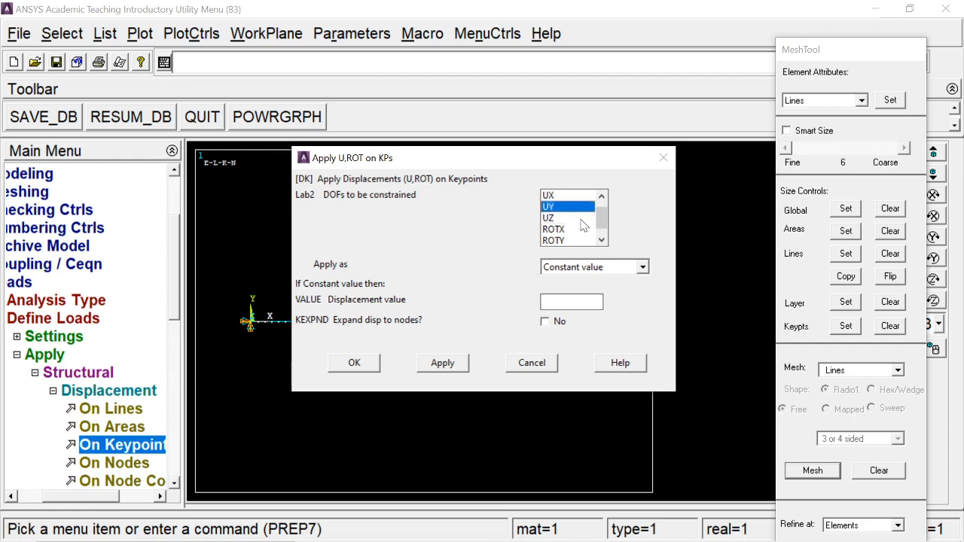
pyautogui.moveTo(602, 220); pyautogui.dragTo(604, 205)
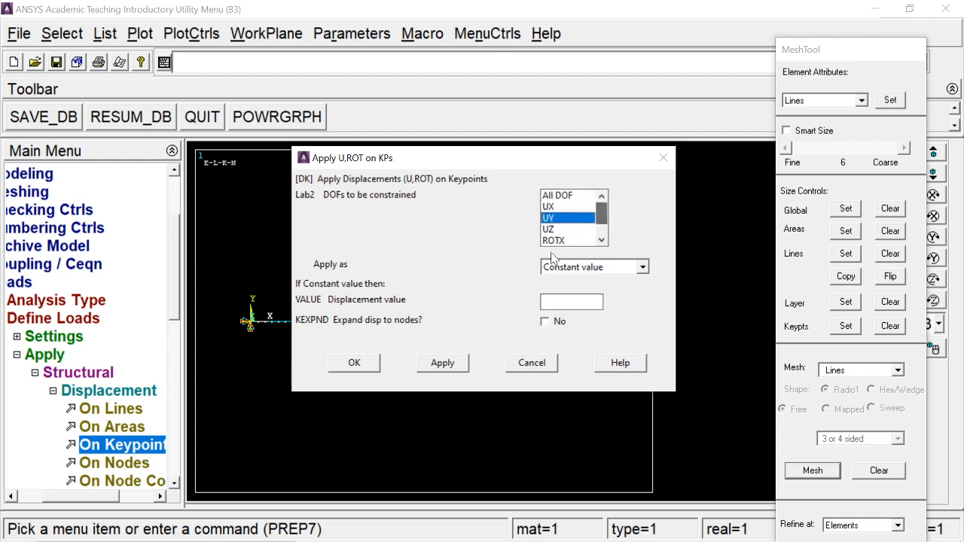
pyautogui.click(371, 364)
pyautogui.hotkey('alt', 'Tab')
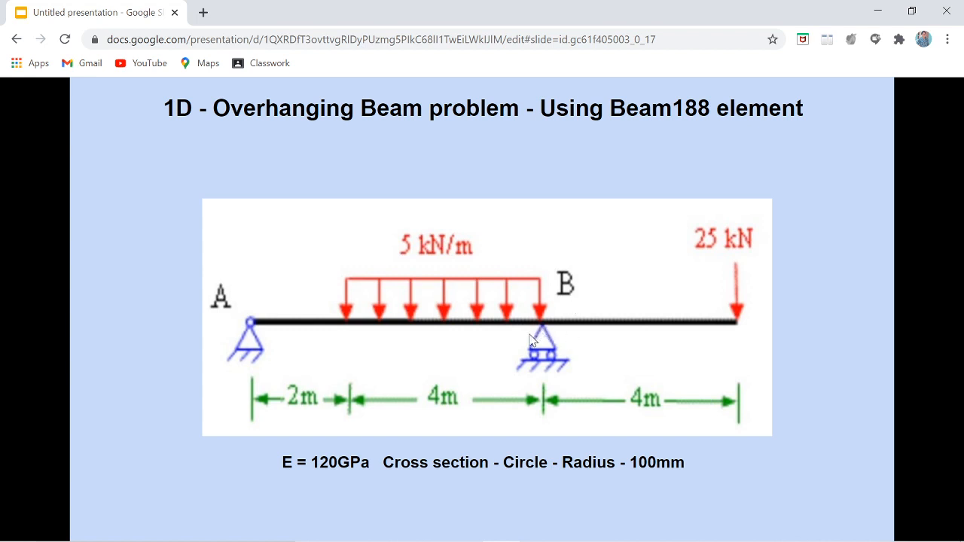
pyautogui.hotkey('alt', 'Tab')
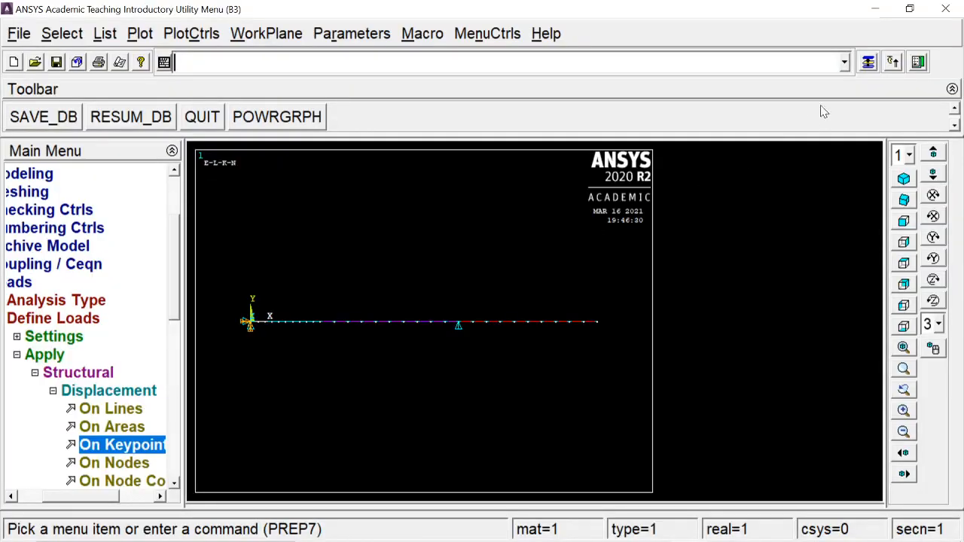
# - Bring the hidden MeshTool back into view and close it
pyautogui.click(868, 62)
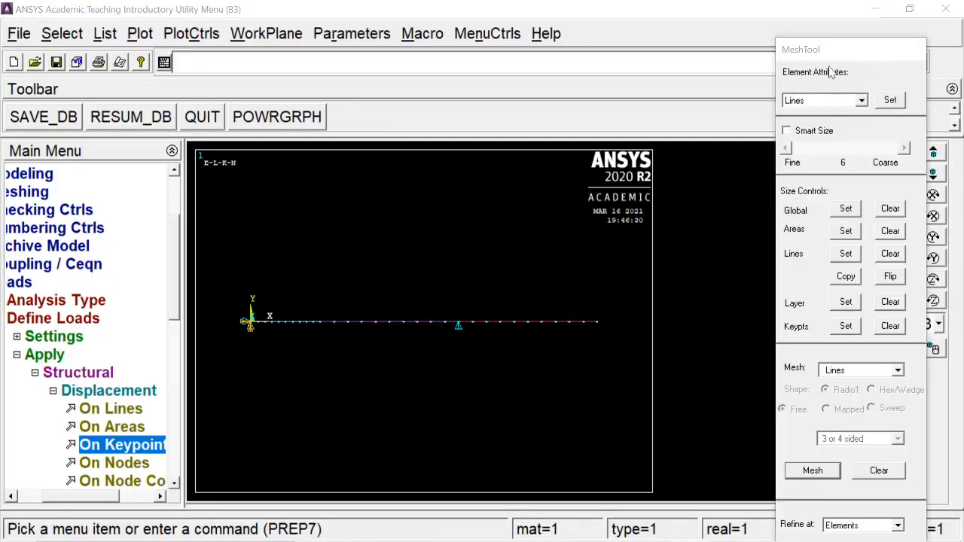
pyautogui.click(832, 70)
pyautogui.moveTo(813, 49); pyautogui.dragTo(805, 9)
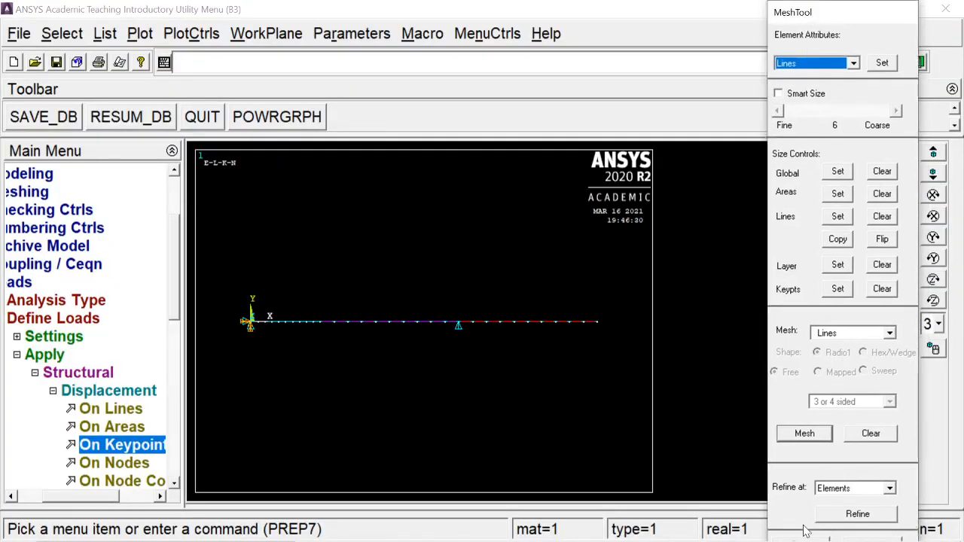
pyautogui.click(803, 538)
# - Check the point load on the problem slide and apply an FY force of -25000 on the keypoint at the beam's free end
pyautogui.click(45, 354)
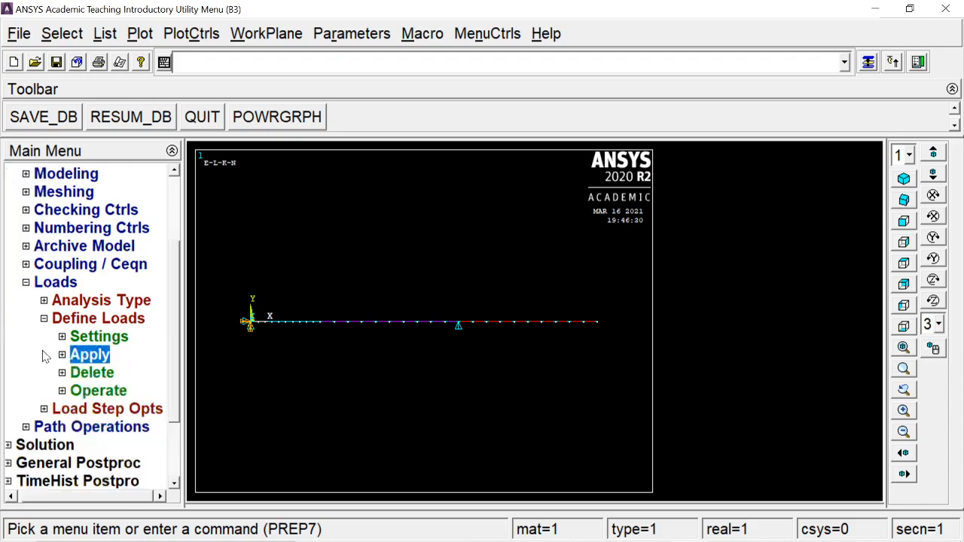
pyautogui.hotkey('alt', 'Tab')
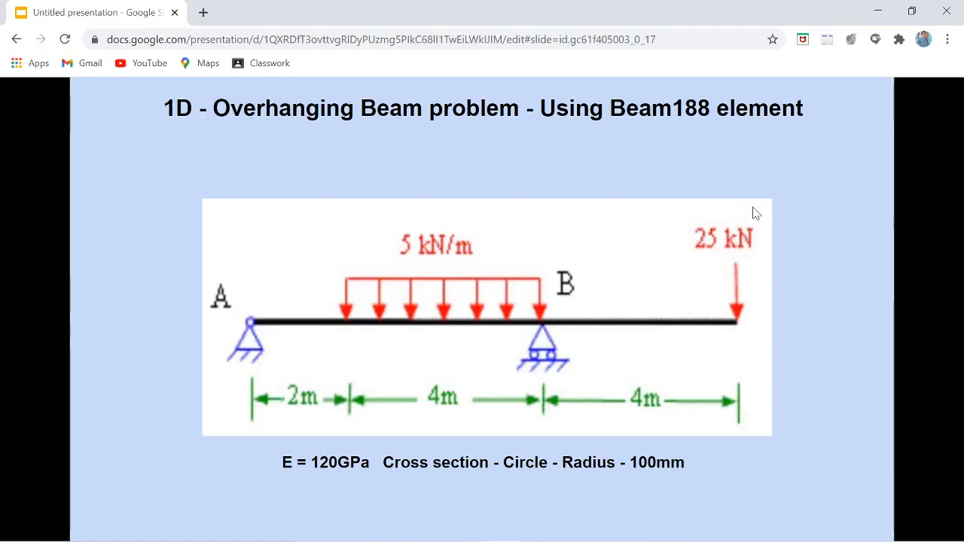
pyautogui.hotkey('alt', 'Tab')
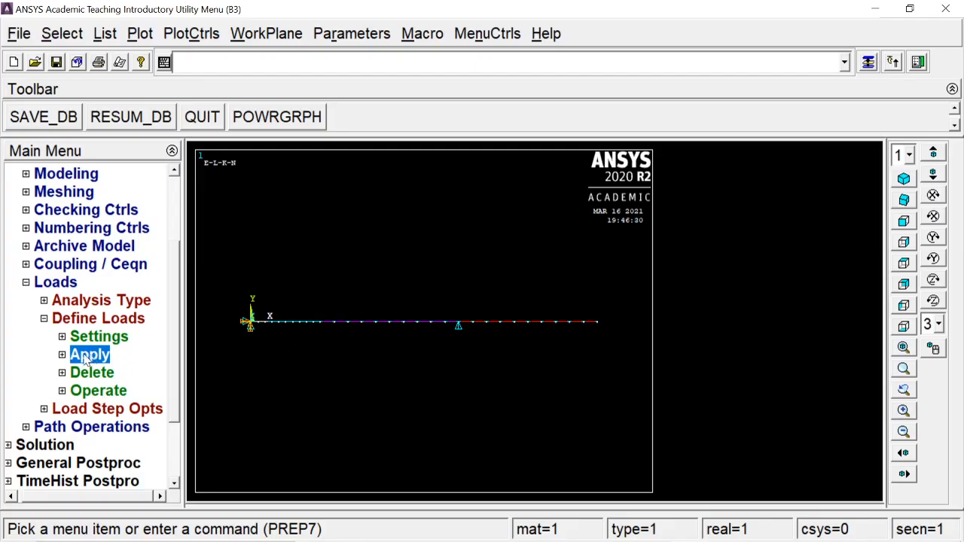
pyautogui.doubleClick(86, 360)
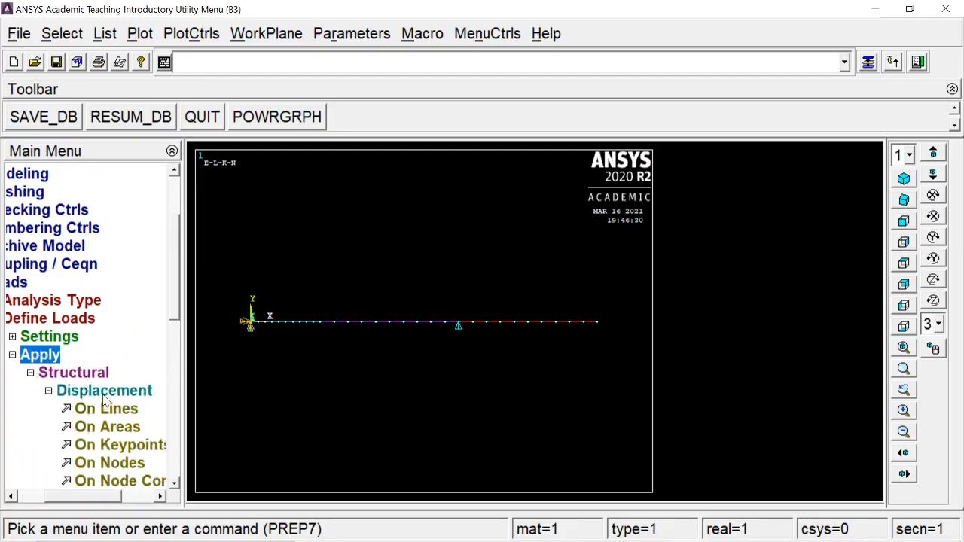
pyautogui.doubleClick(104, 393)
pyautogui.click(103, 409)
pyautogui.click(94, 428)
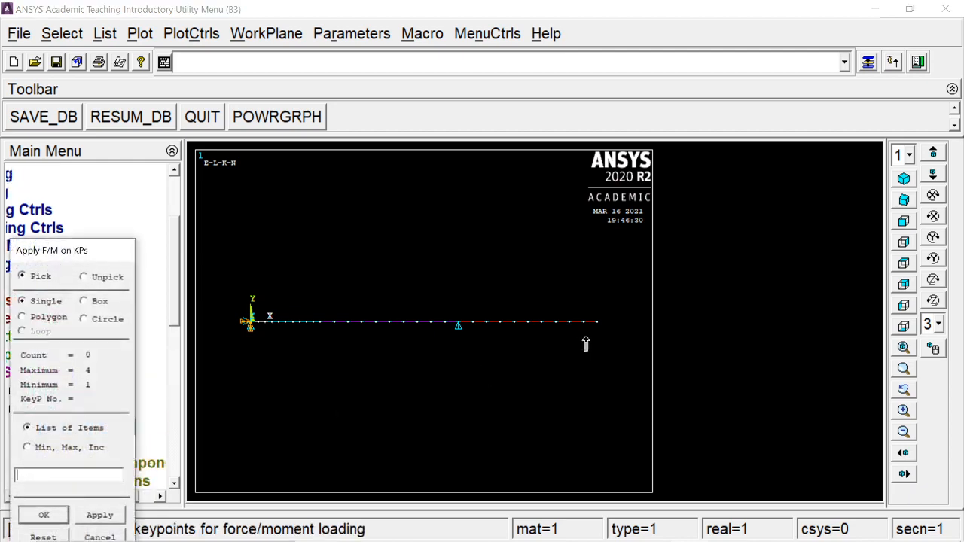
pyautogui.click(598, 323)
pyautogui.click(44, 515)
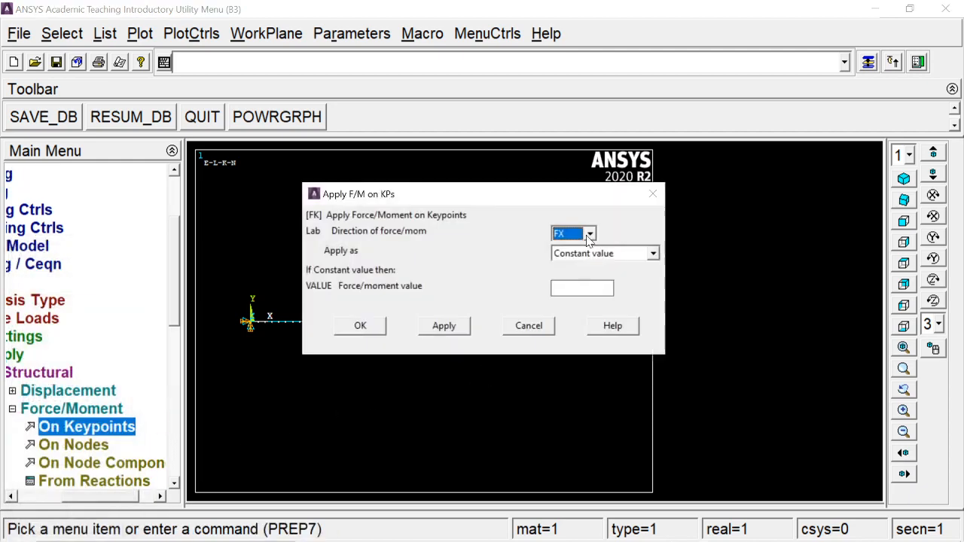
pyautogui.click(590, 236)
pyautogui.click(572, 260)
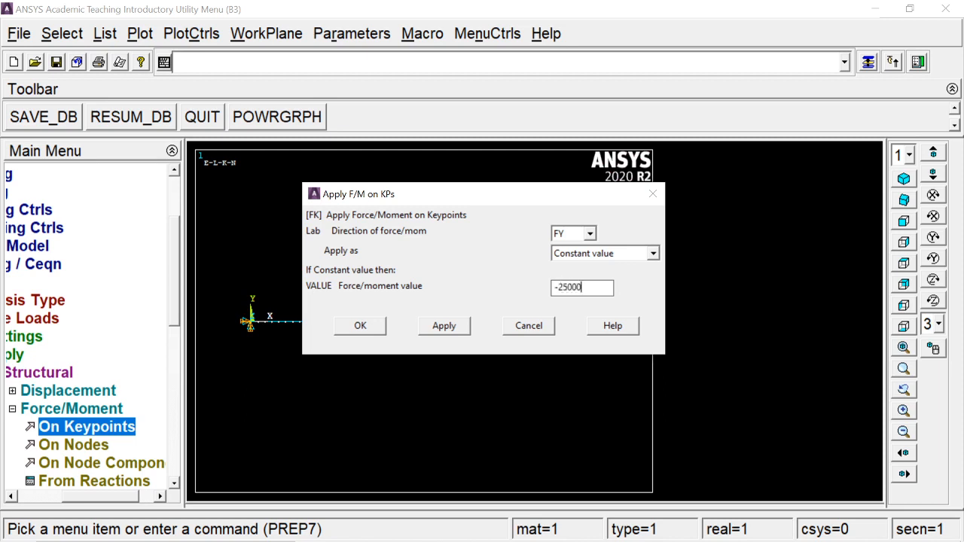
pyautogui.click(367, 328)
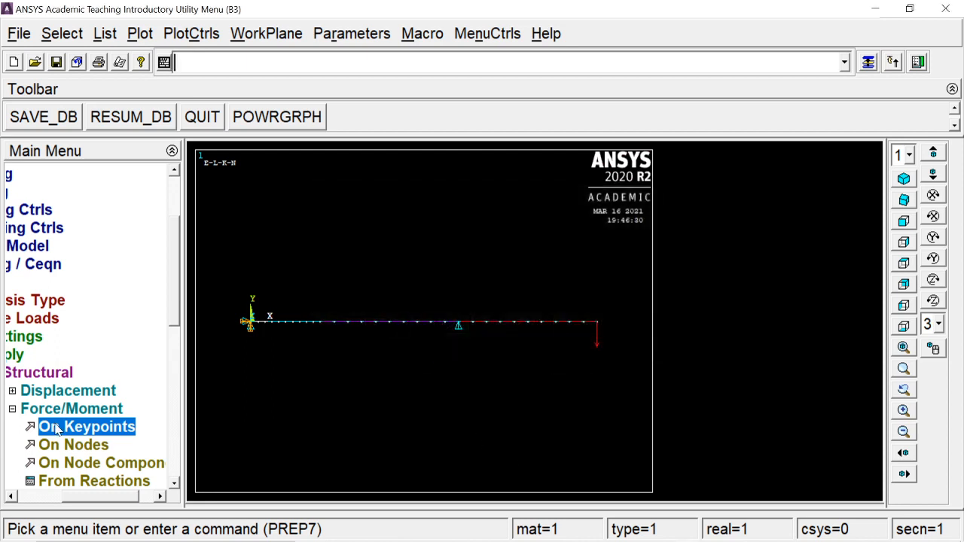
# - Start a pressure load on beams and box-select all elements between the second keypoint and roller support B
pyautogui.click(52, 409)
pyautogui.click(75, 427)
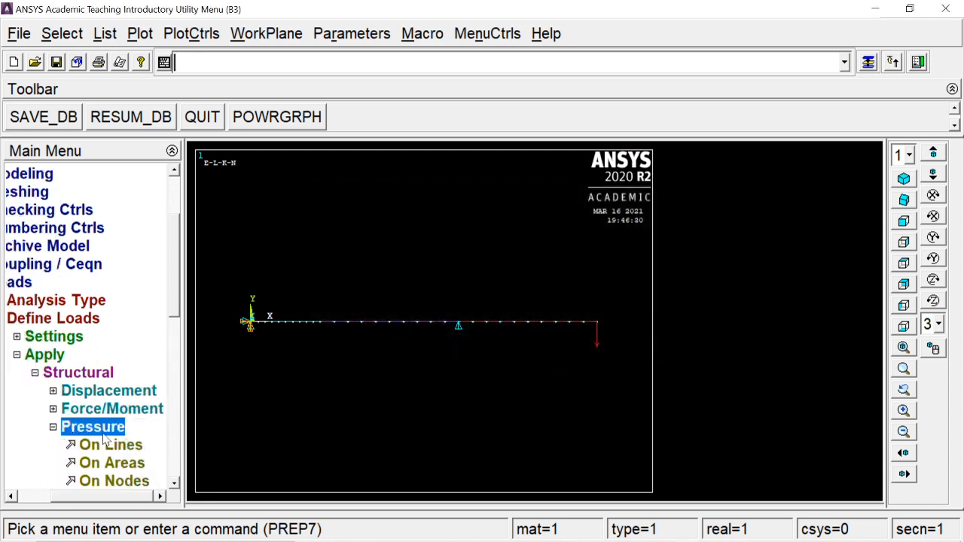
pyautogui.scroll(-3, 113, 444)
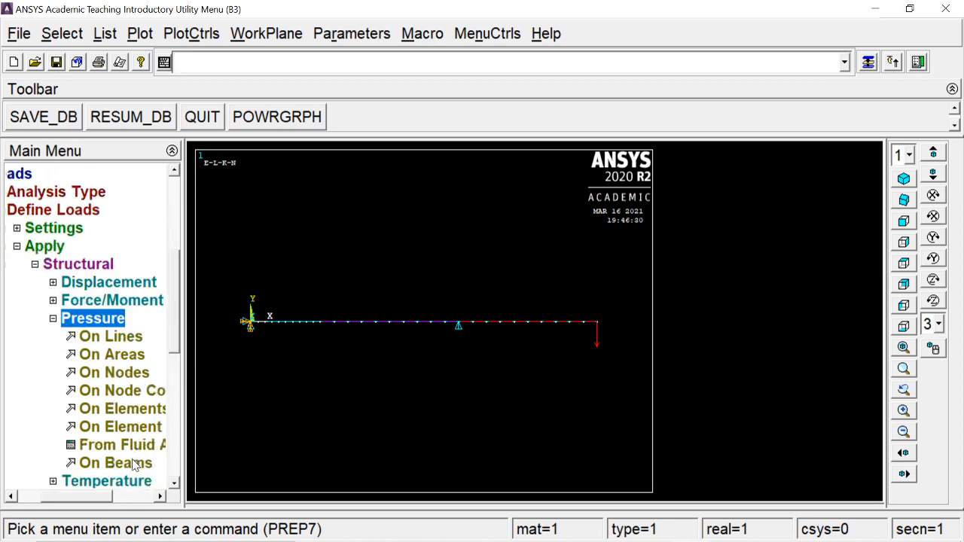
pyautogui.click(134, 465)
pyautogui.click(329, 324)
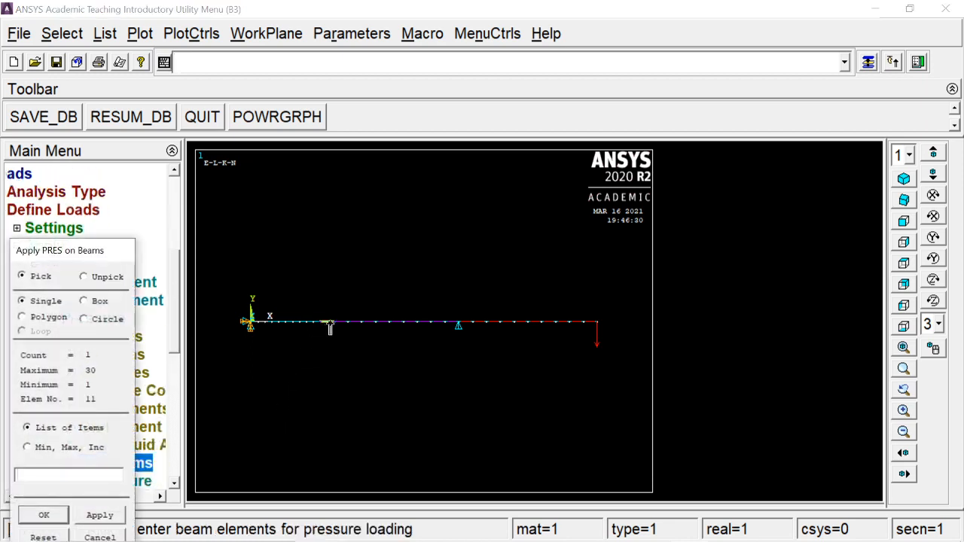
pyautogui.click(103, 302)
pyautogui.moveTo(318, 311); pyautogui.dragTo(462, 345)
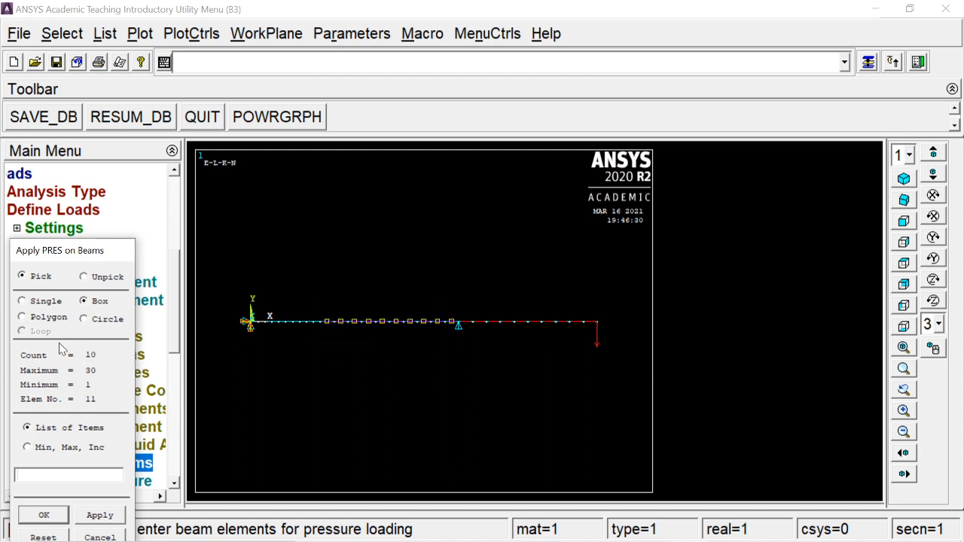
pyautogui.click(57, 515)
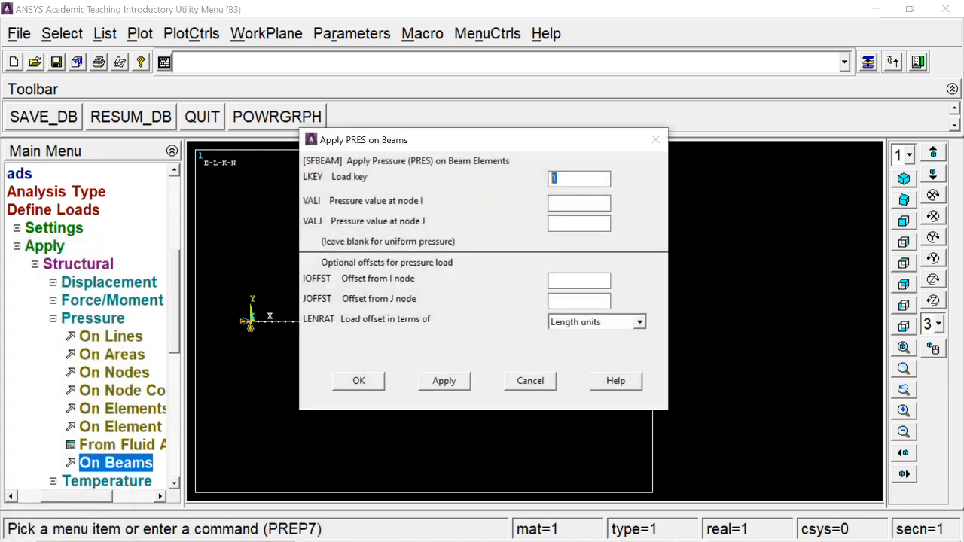
# - Check the distributed load on the problem slide and apply a uniform pressure of 5 with load key 2 to the selected elements
pyautogui.write('2')
pyautogui.hotkey('alt', 'Tab')
pyautogui.hotkey('alt', 'Tab')
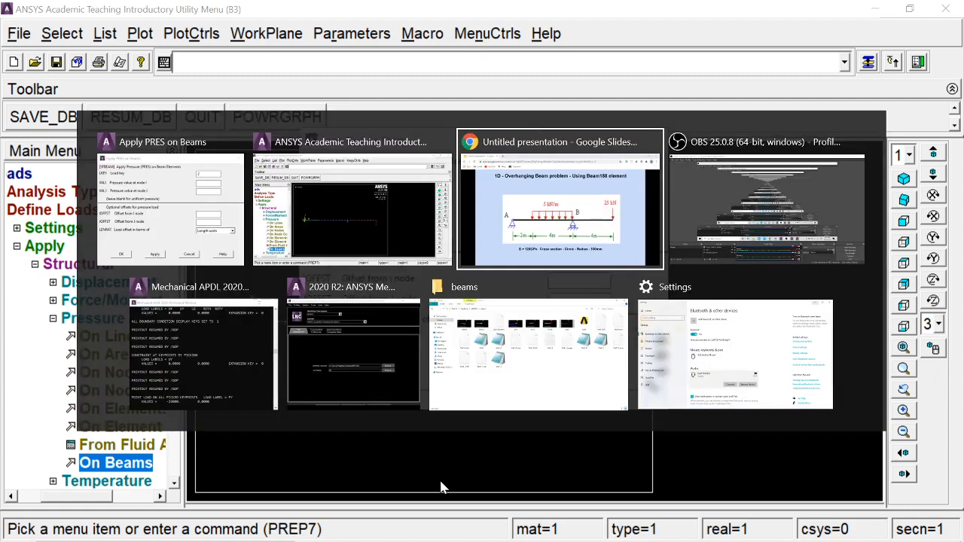
pyautogui.hotkey('alt', 'Tab')
pyautogui.hotkey('alt', 'Tab')
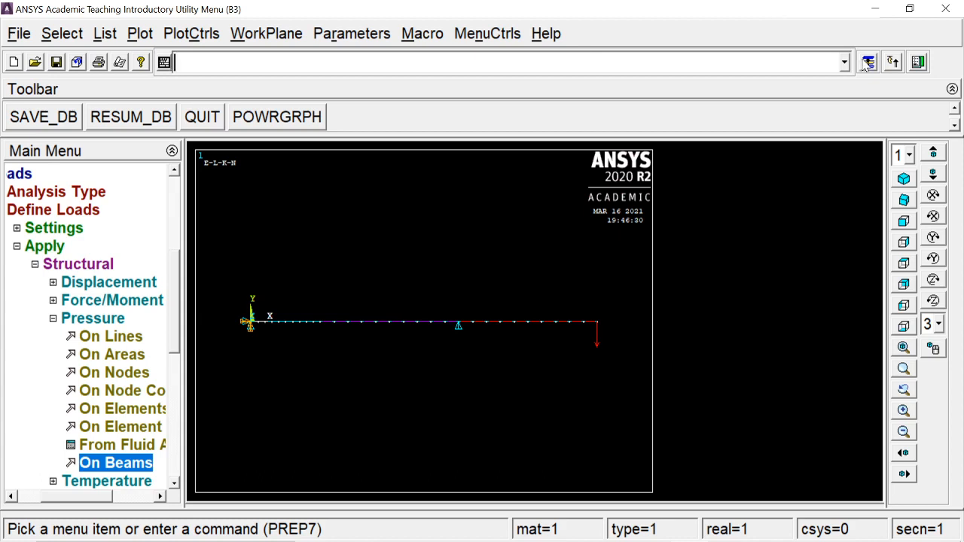
pyautogui.hotkey('alt', 'Tab')
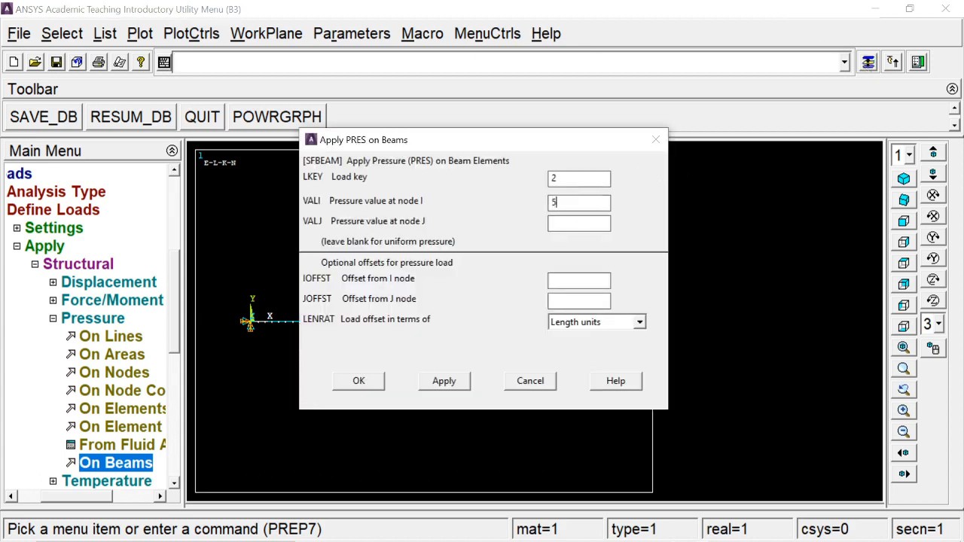
pyautogui.click(359, 381)
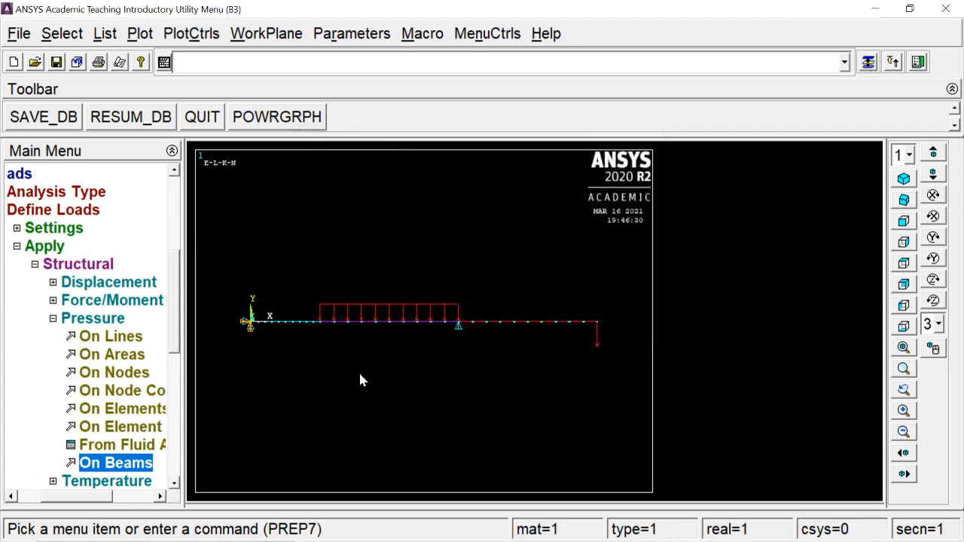
# - Solve the current load step and close the solution status window
pyautogui.click(78, 317)
pyautogui.click(76, 262)
pyautogui.click(51, 251)
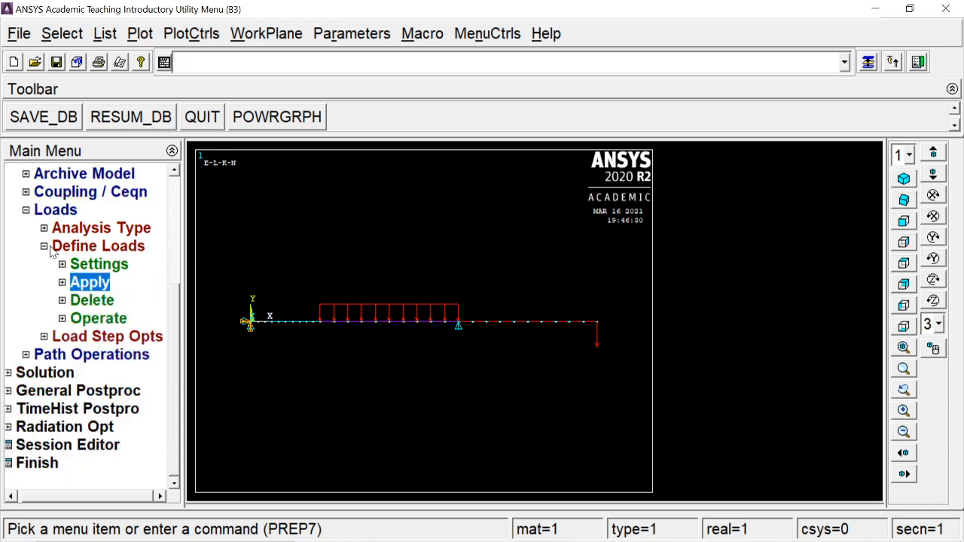
pyautogui.click(68, 374)
pyautogui.click(68, 318)
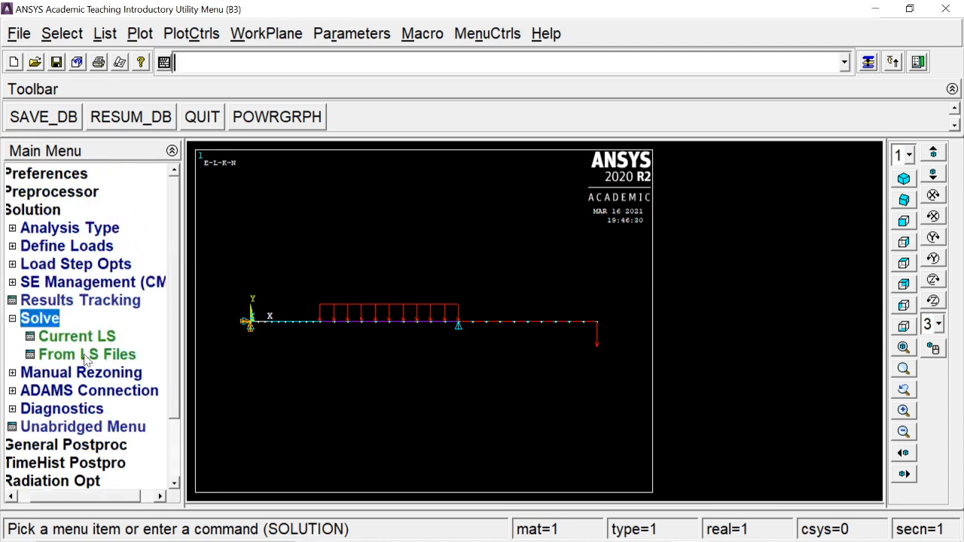
pyautogui.click(86, 339)
pyautogui.click(484, 359)
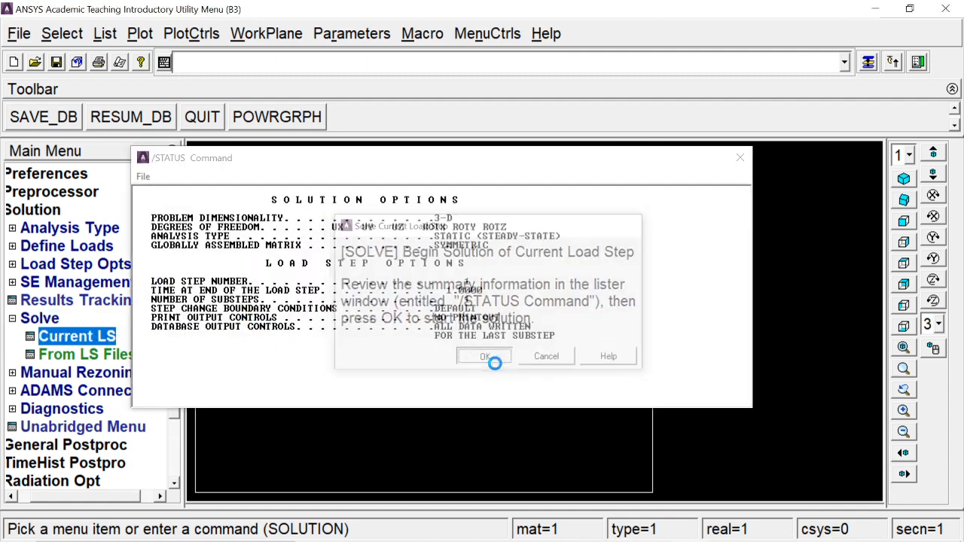
pyautogui.click(208, 106)
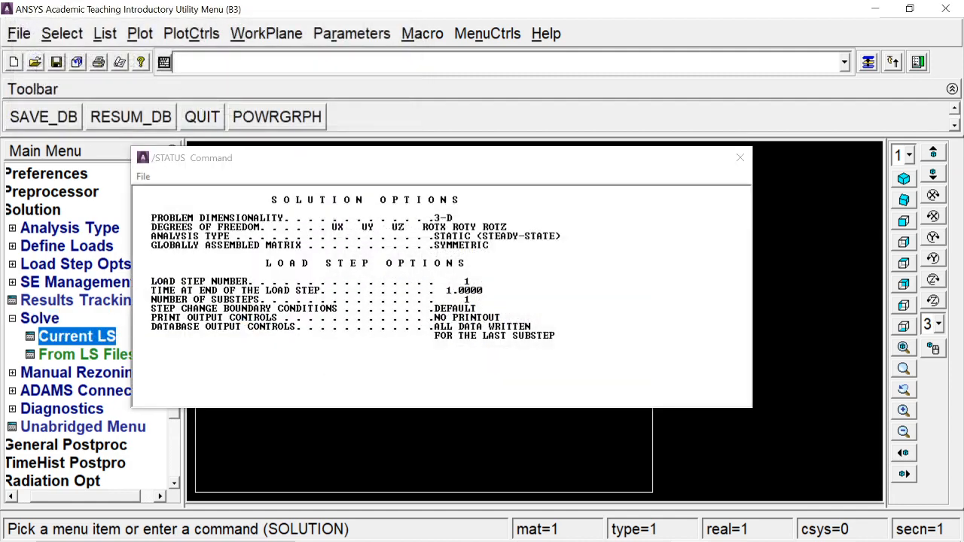
pyautogui.click(740, 157)
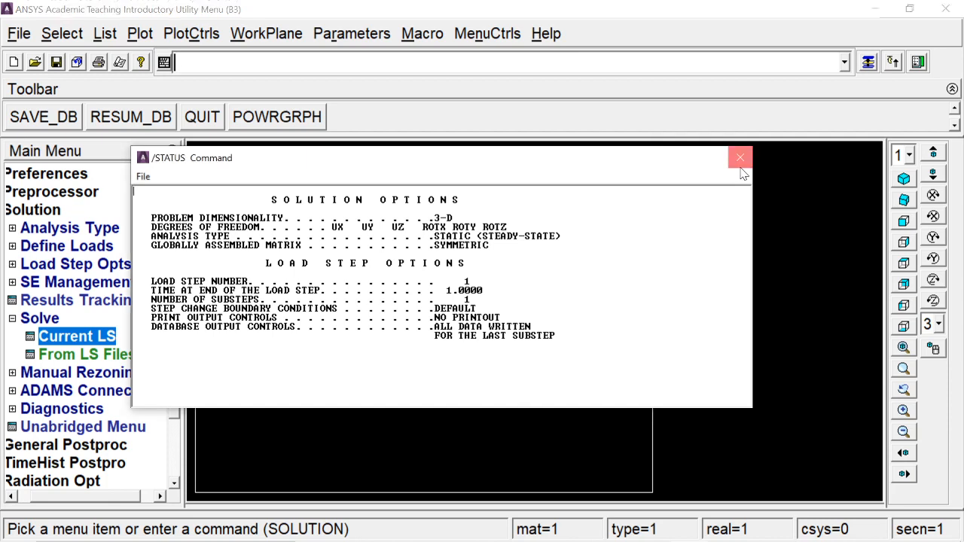
# - Go to general postprocessing and read the last set of results
pyautogui.click(48, 319)
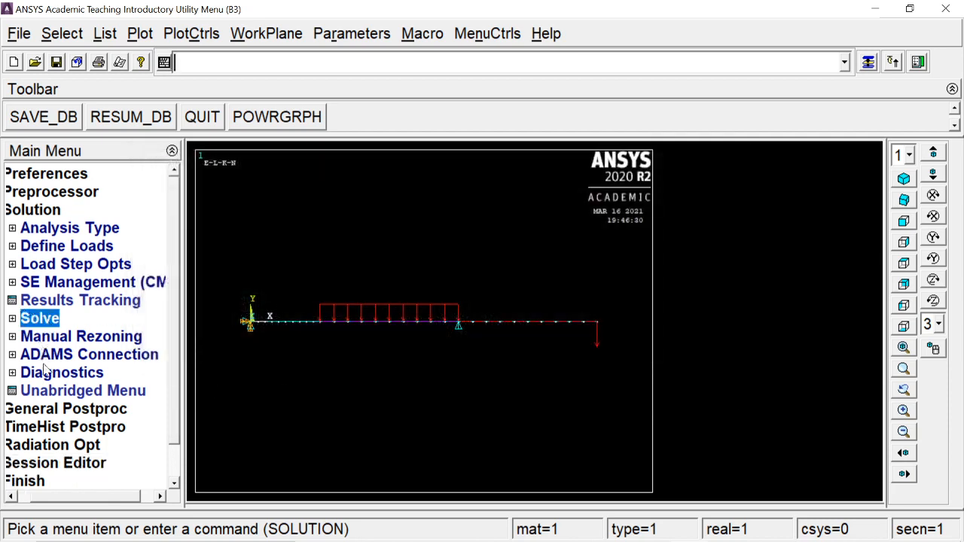
pyautogui.click(49, 409)
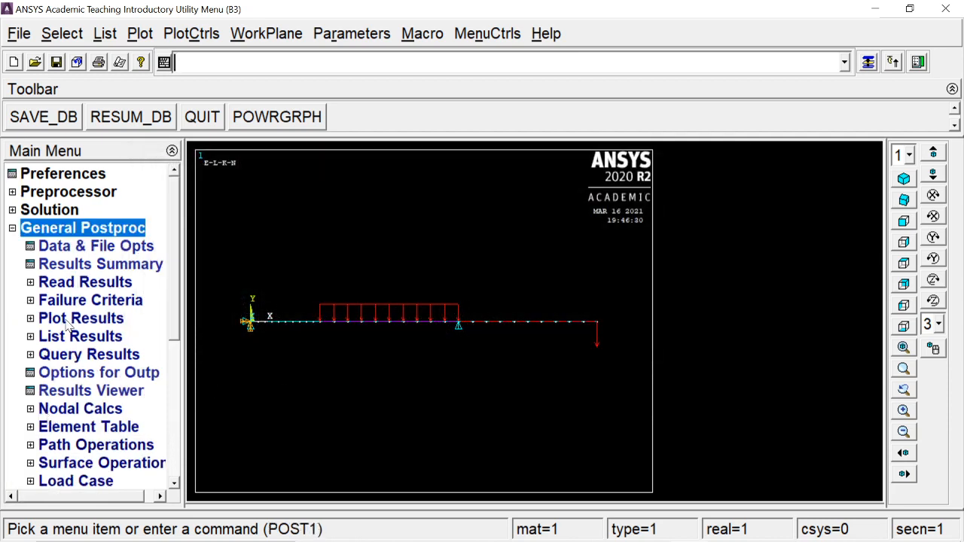
pyautogui.click(75, 283)
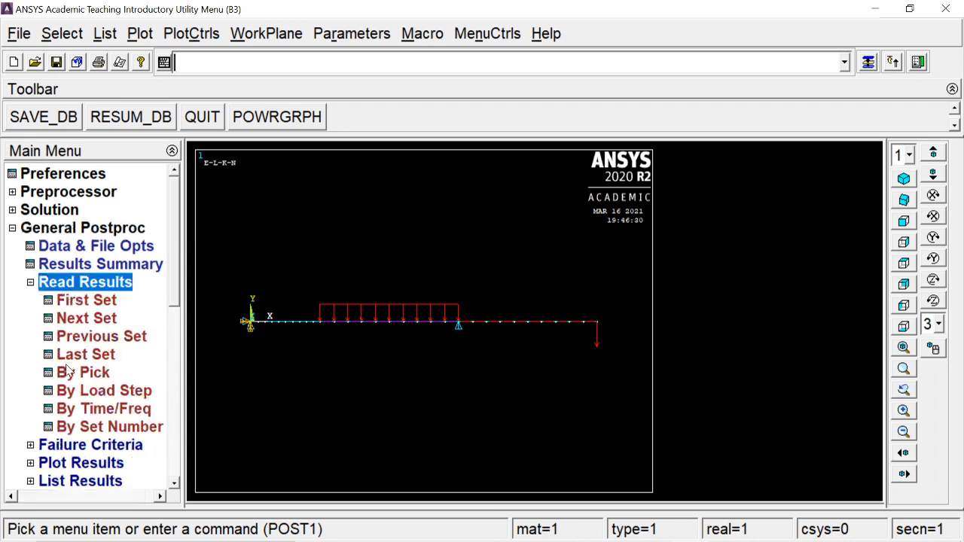
pyautogui.click(82, 354)
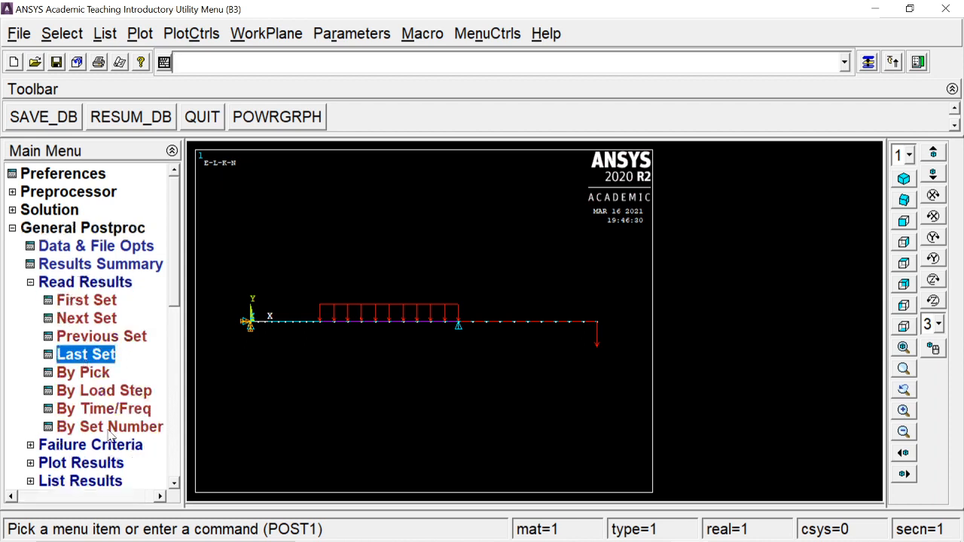
# - Plot the beam's deformed shape together with the undeformed shape
pyautogui.click(83, 282)
pyautogui.click(81, 319)
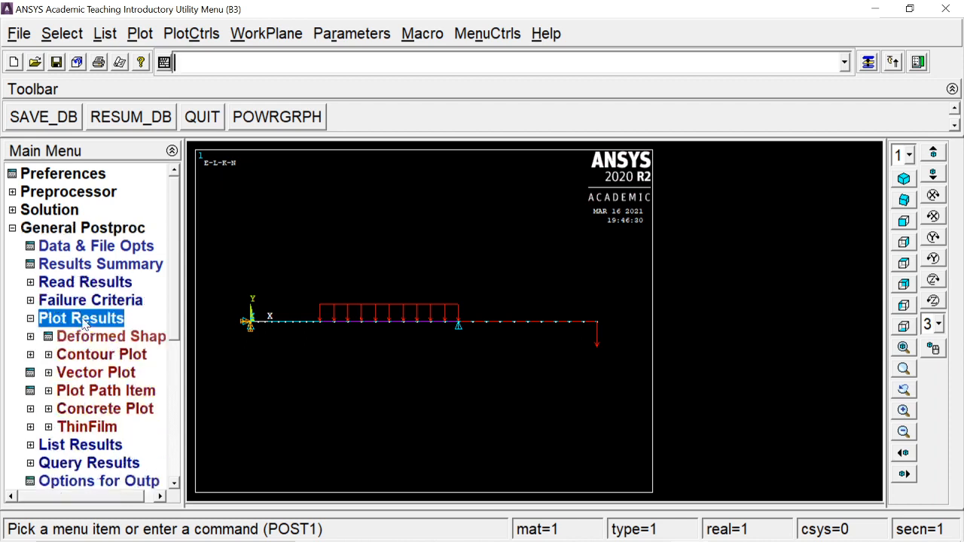
pyautogui.click(111, 337)
pyautogui.click(595, 263)
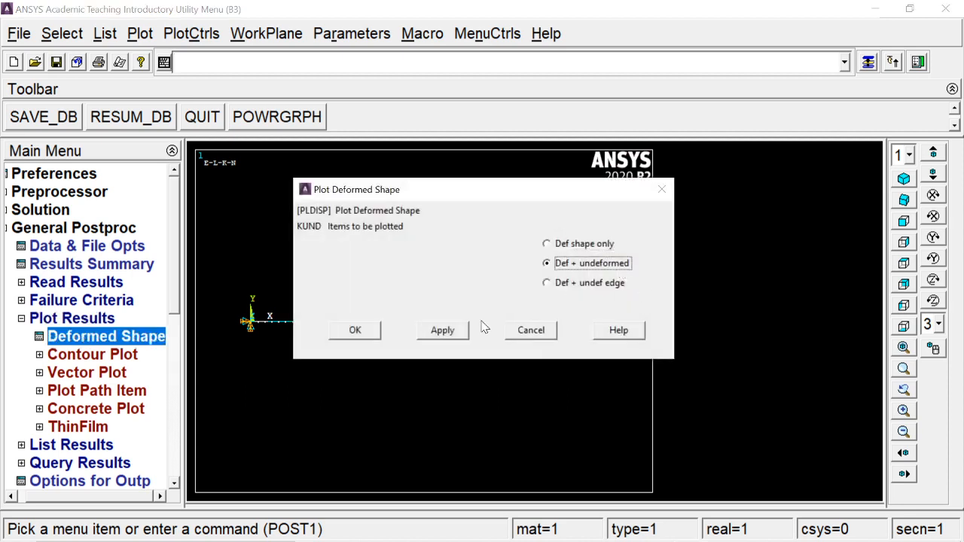
pyautogui.click(354, 331)
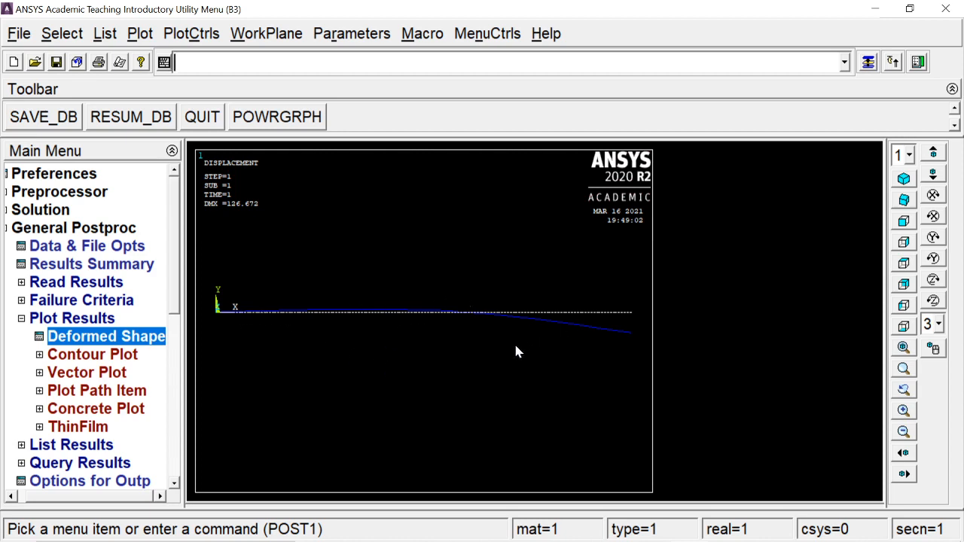
# - Define an element table item by sequence number using SMISC, 6
pyautogui.click(88, 325)
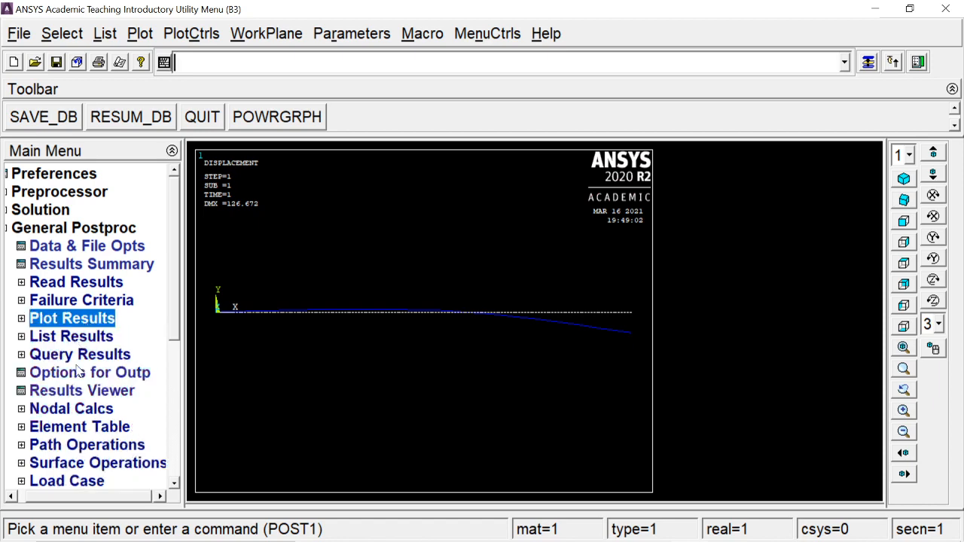
pyautogui.click(77, 429)
pyautogui.click(87, 450)
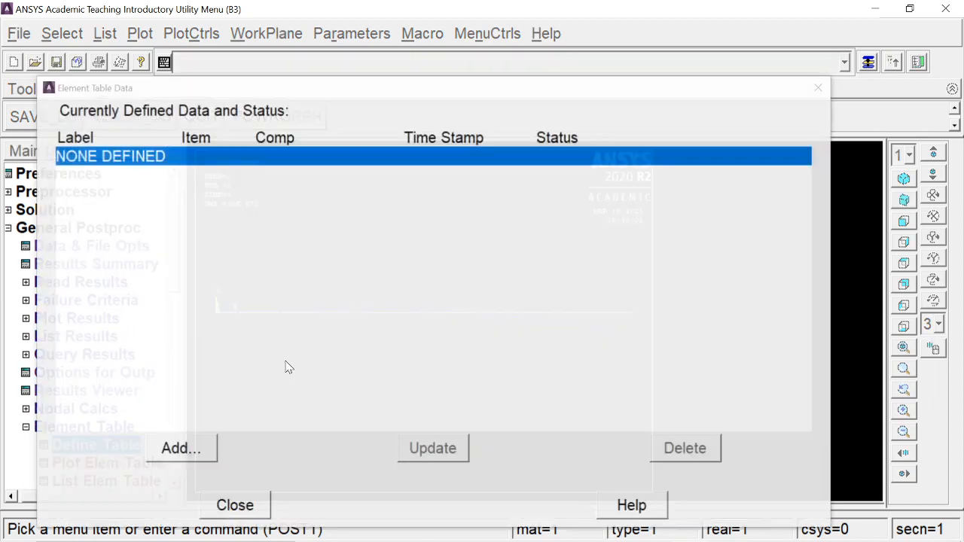
pyautogui.click(203, 452)
pyautogui.scroll(-3, 503, 286)
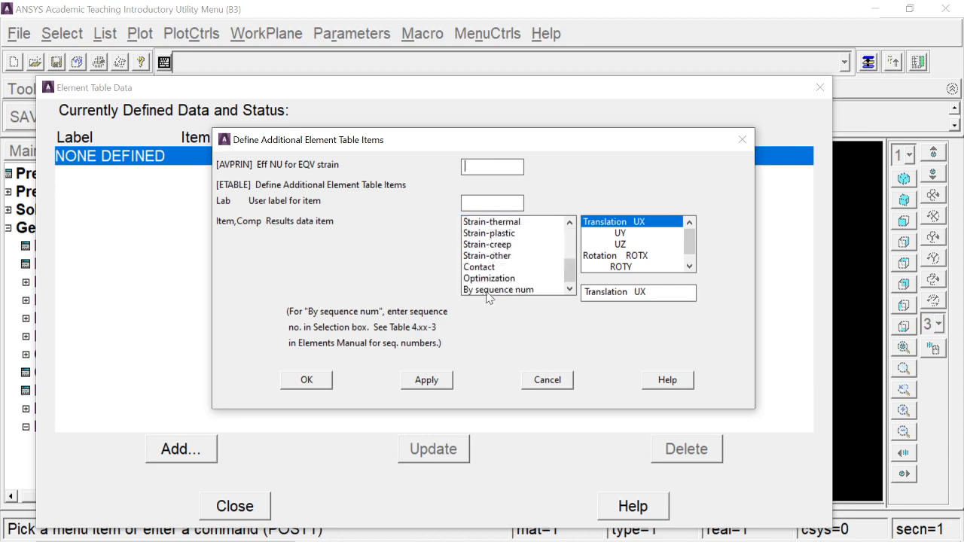
pyautogui.click(494, 290)
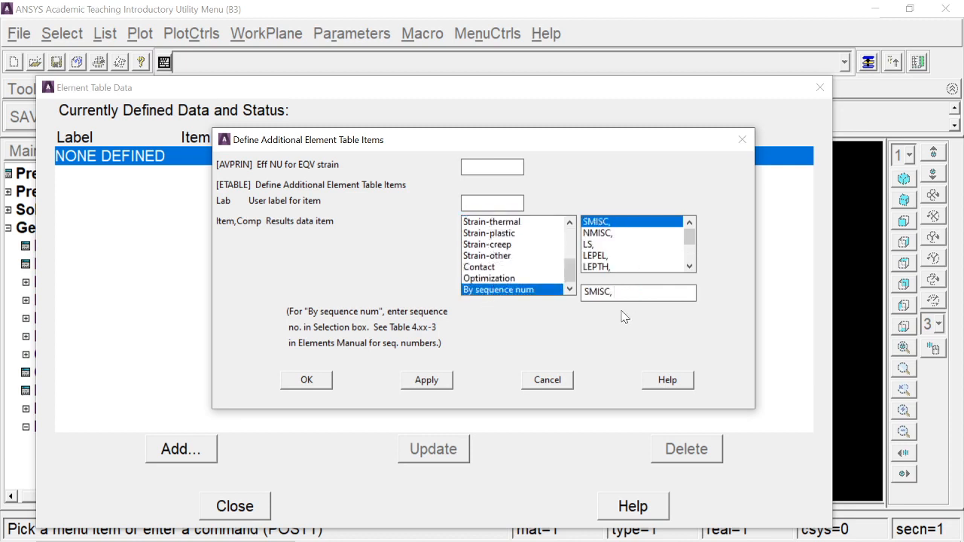
pyautogui.write('6')
pyautogui.click(427, 381)
# - Add a second element table item by sequence number using SMISC, 19
pyautogui.scroll(-3, 496, 279)
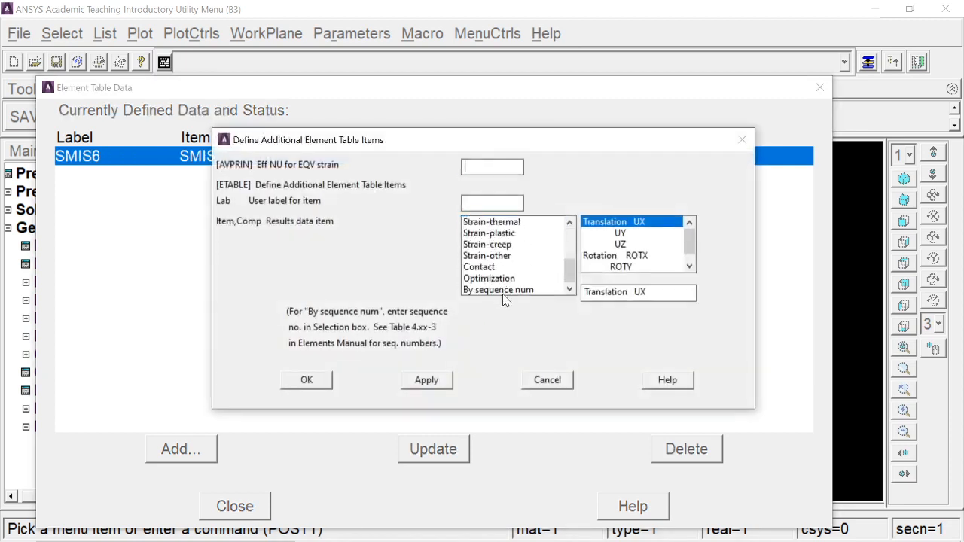
pyautogui.click(527, 290)
pyautogui.click(667, 291)
pyautogui.write('1')
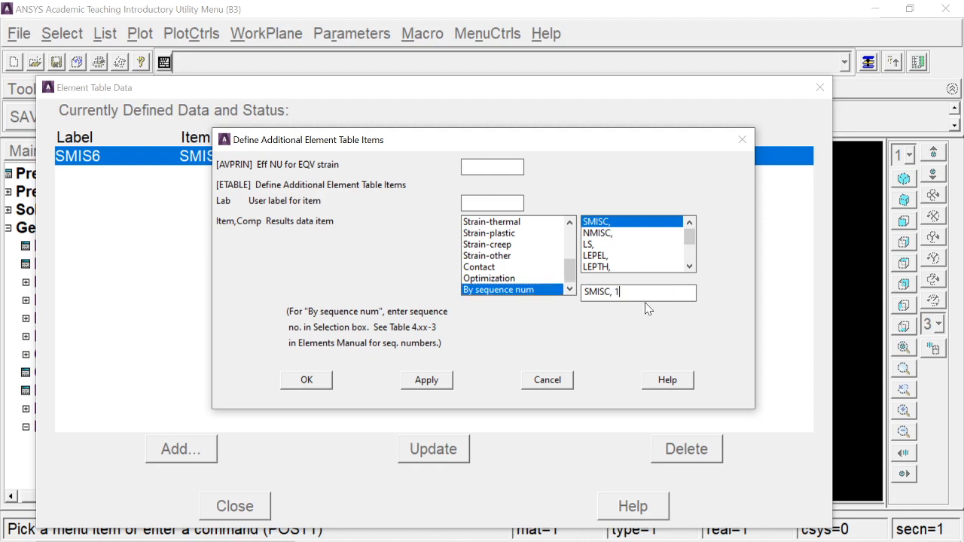
pyautogui.write('9')
pyautogui.click(414, 380)
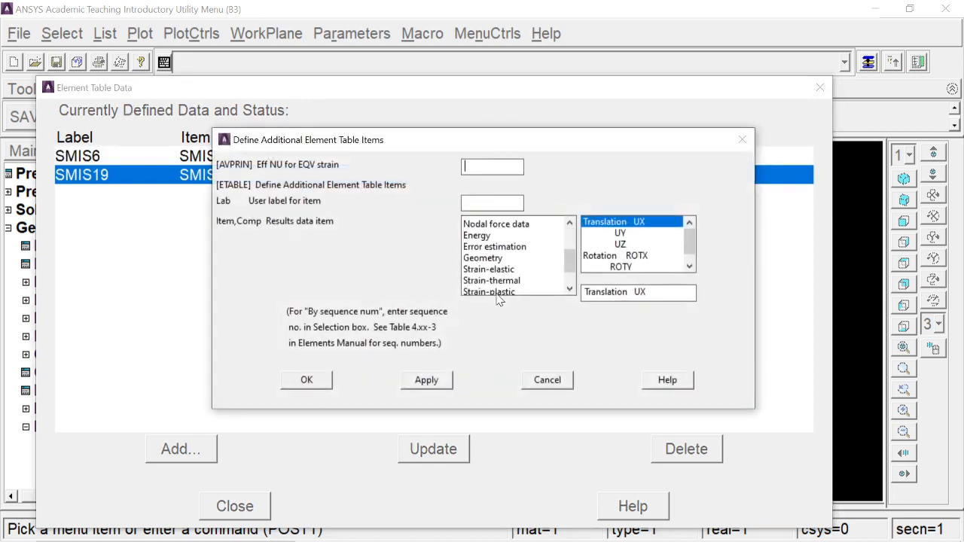
# - Add element table items by sequence number for SMISC, 2 and SMISC, 15, and close the element table data
pyautogui.scroll(-2, 497, 293)
pyautogui.click(499, 288)
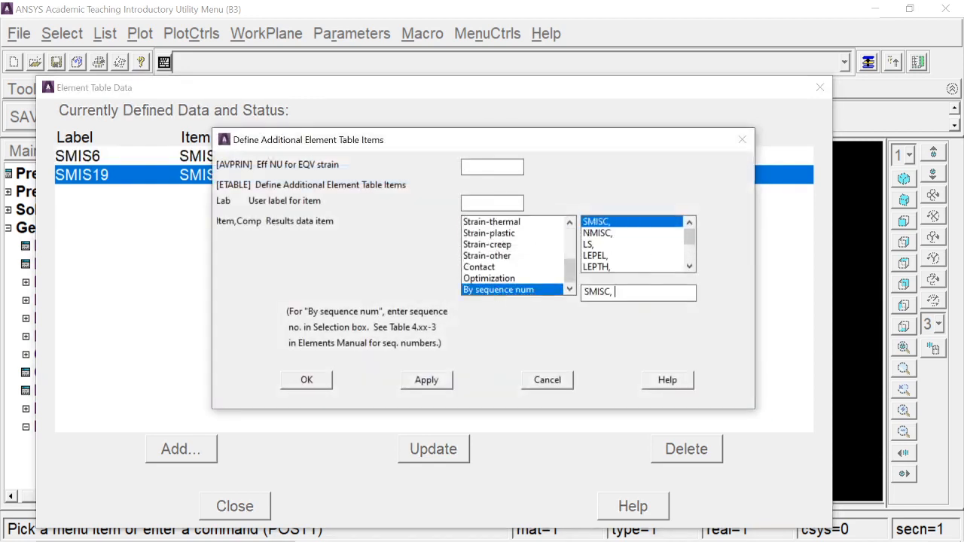
pyautogui.write('2')
pyautogui.click(422, 381)
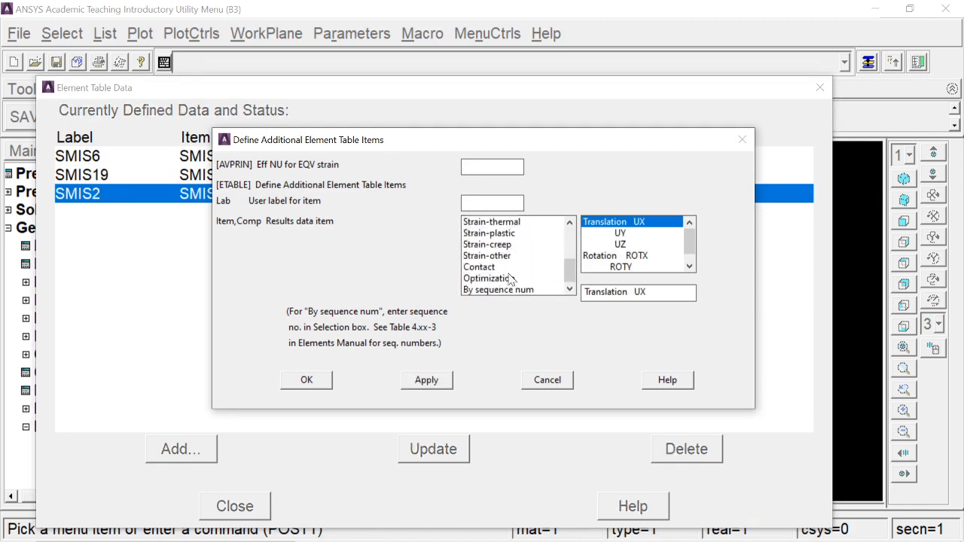
pyautogui.click(504, 289)
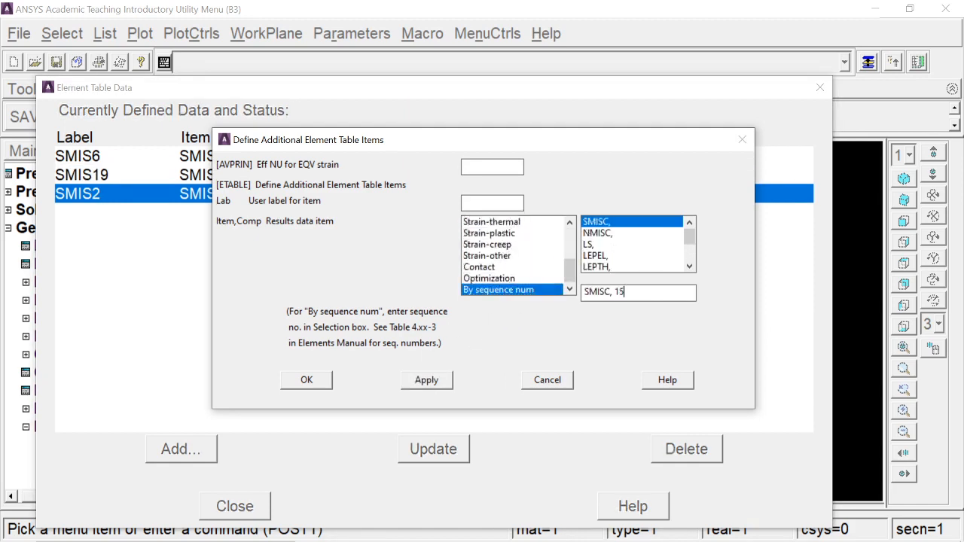
pyautogui.click(310, 380)
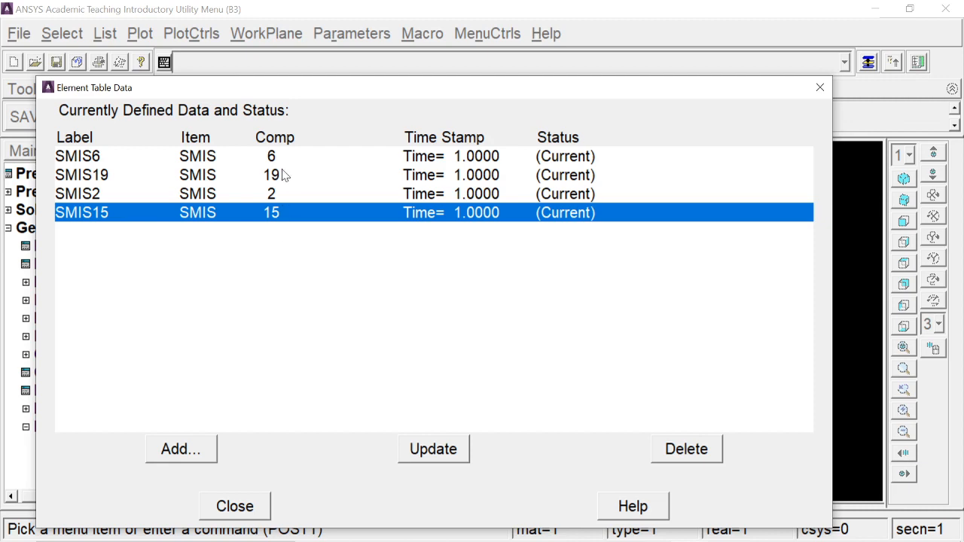
pyautogui.click(234, 506)
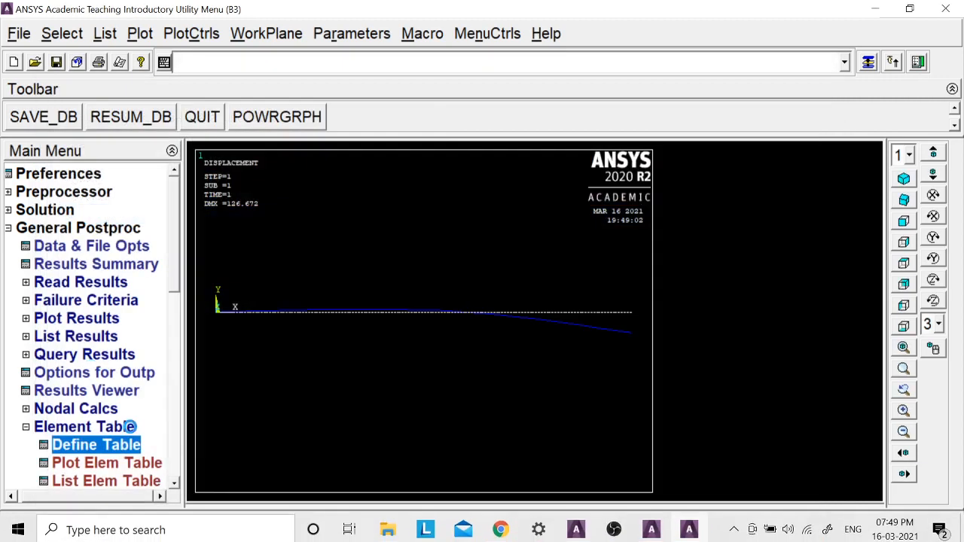
# - Plot the line-element results on the undeformed shape with SMIS6 at node I and SMIS19 at node J
pyautogui.click(68, 319)
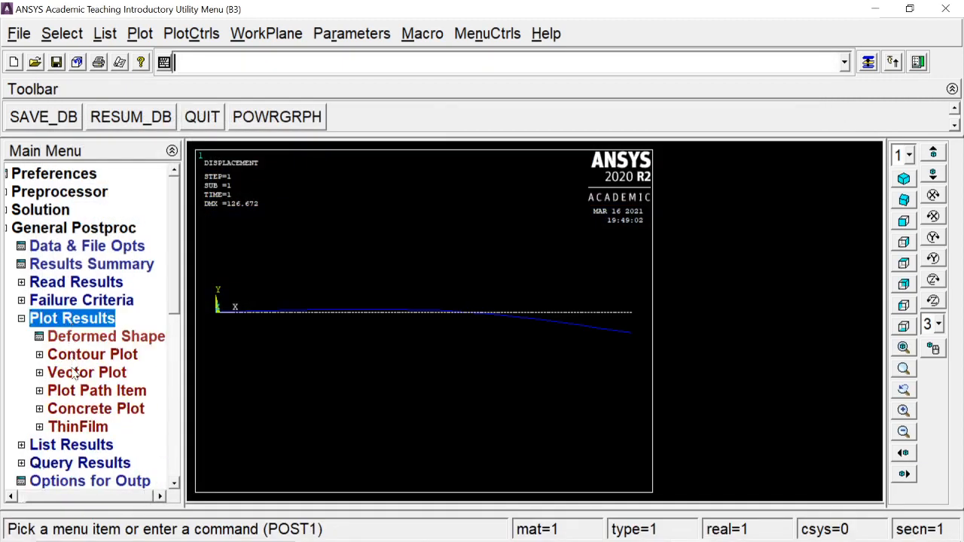
pyautogui.click(91, 357)
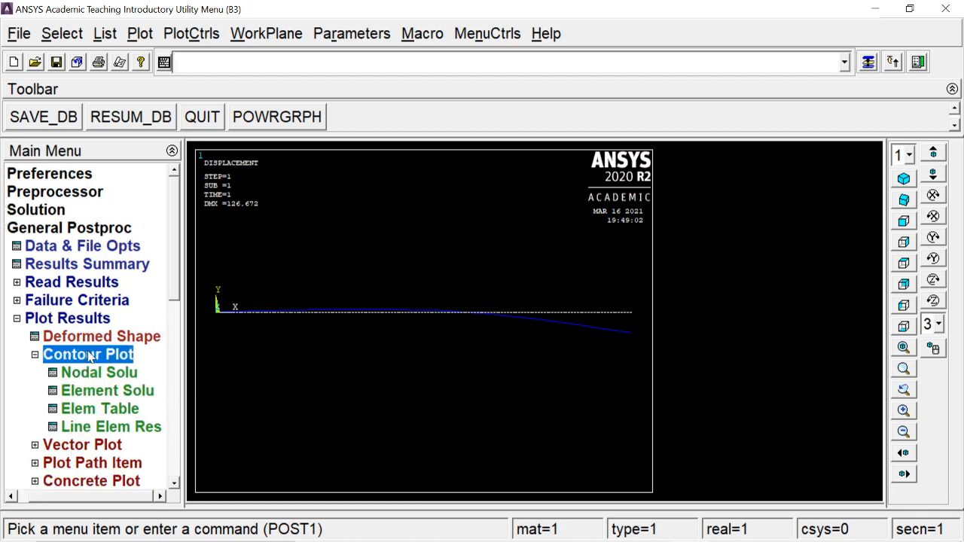
pyautogui.click(87, 426)
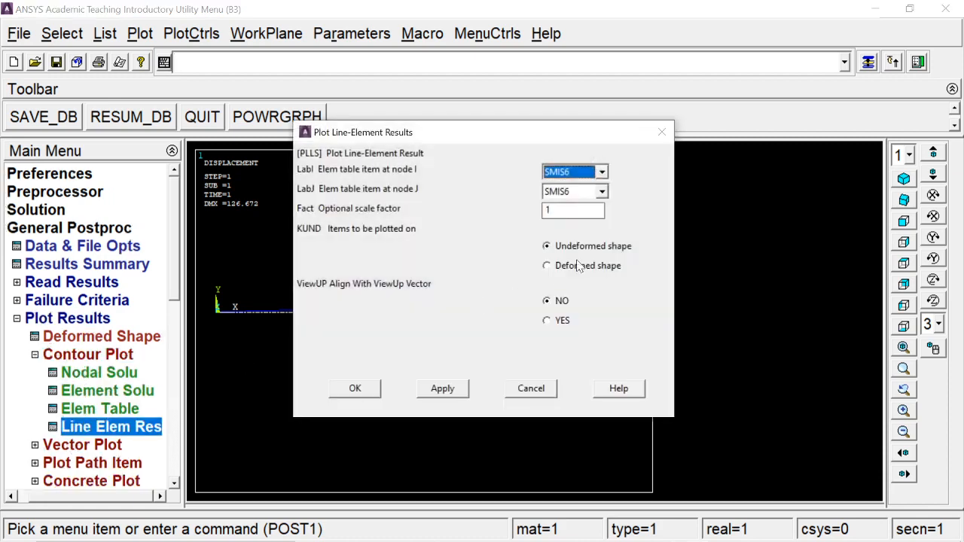
pyautogui.click(584, 191)
pyautogui.click(577, 216)
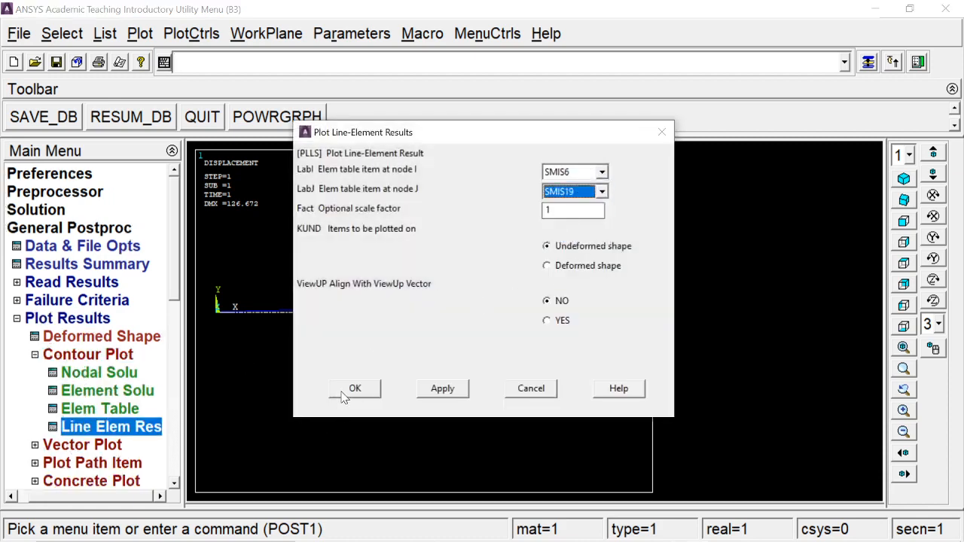
pyautogui.click(352, 389)
# - Capture the SMIS6/SMIS19 line stress plot as an image, save it as bitmap SFD3 in the beams folder and close the image
pyautogui.click(140, 33)
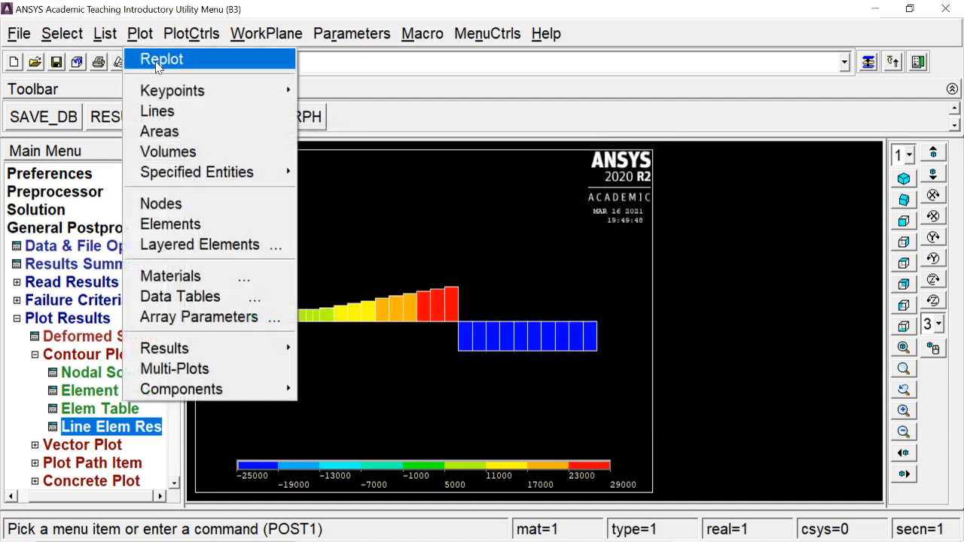
pyautogui.click(194, 48)
pyautogui.click(191, 33)
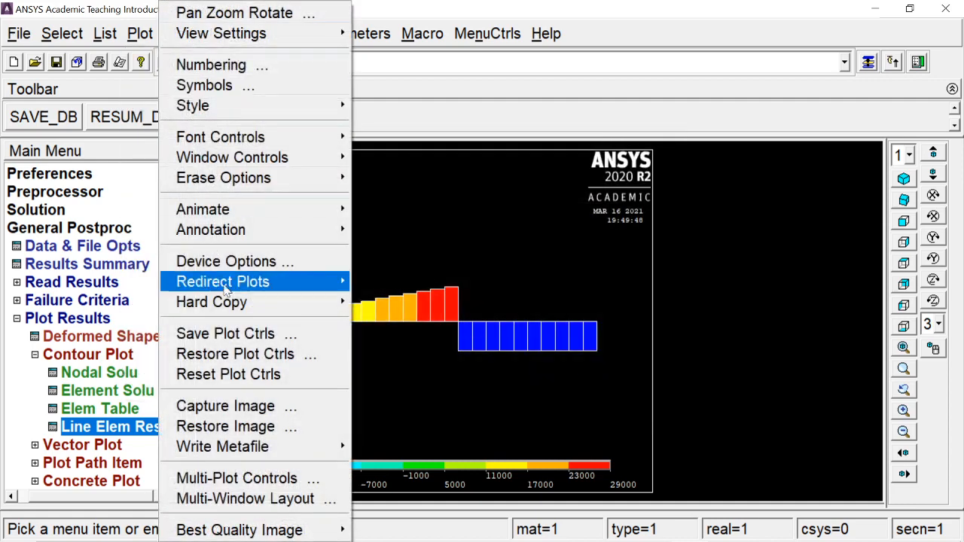
pyautogui.click(234, 405)
pyautogui.click(148, 174)
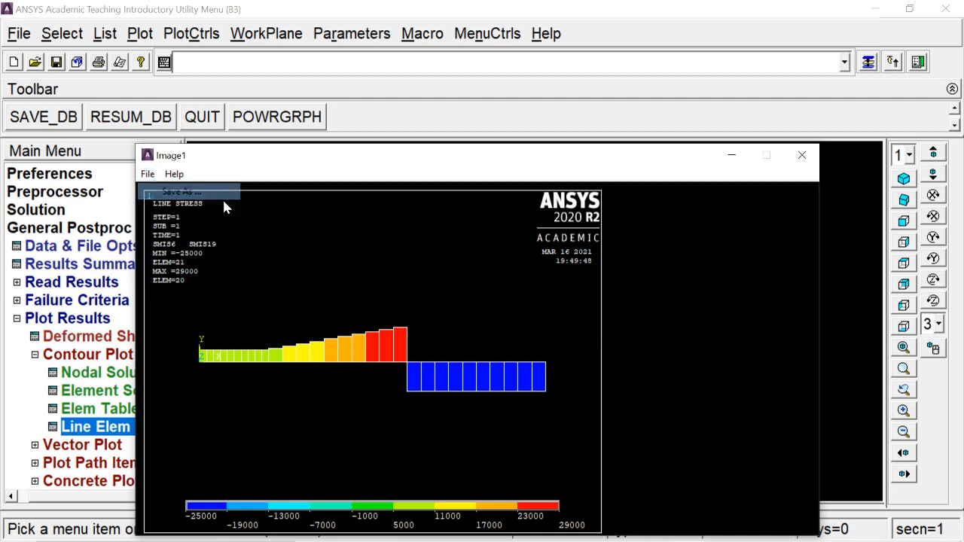
pyautogui.click(218, 190)
pyautogui.write('SFD3')
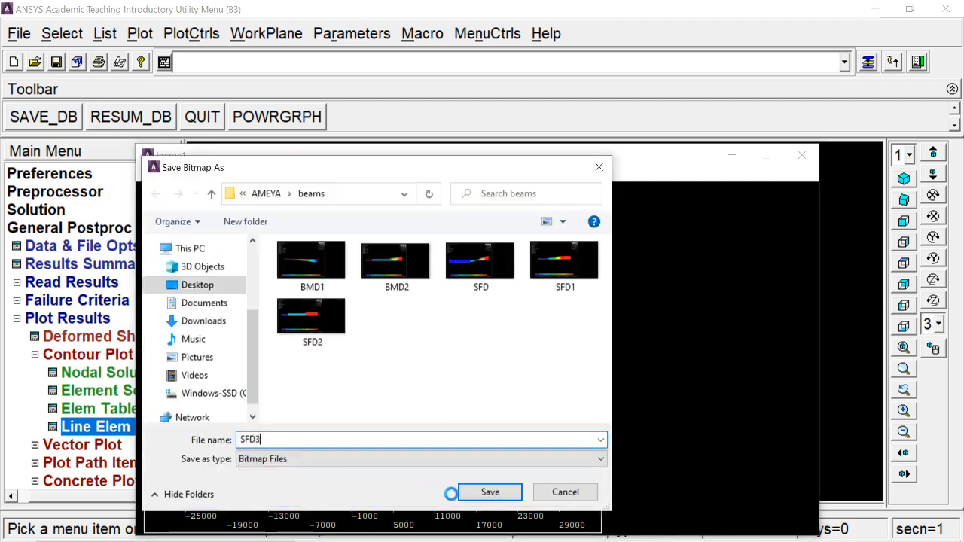
pyautogui.click(488, 491)
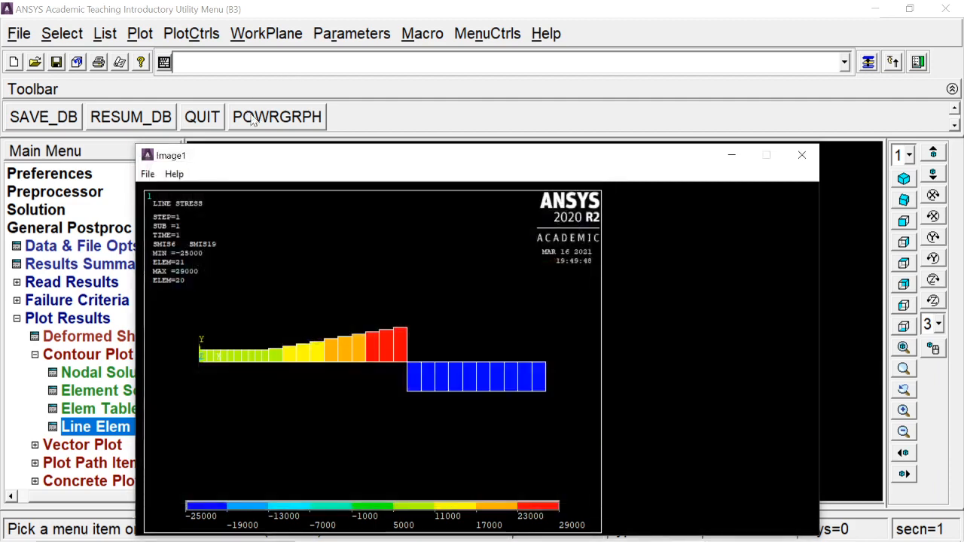
pyautogui.click(801, 155)
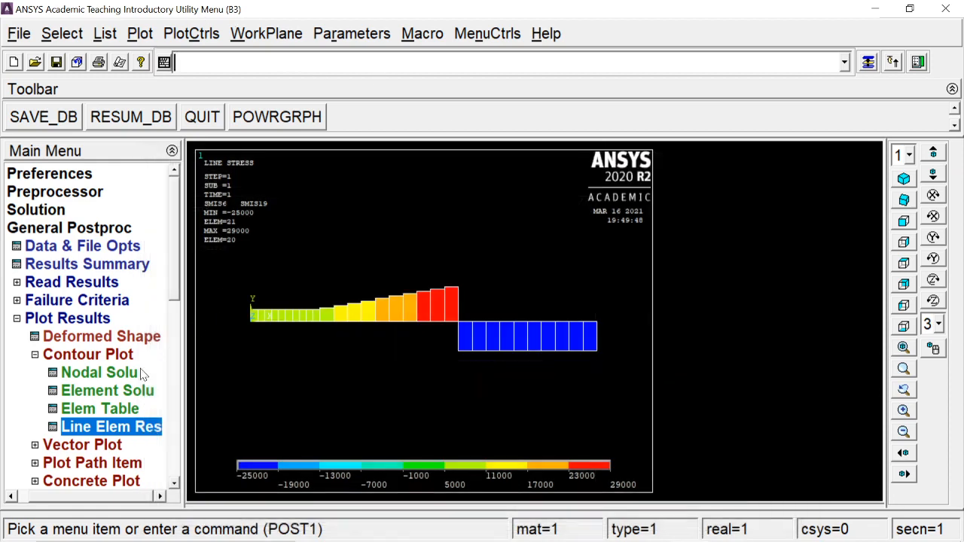
# - Plot the line-element results on the undeformed shape with SMIS2 at node I and SMIS15 at node J
pyautogui.click(103, 431)
pyautogui.click(593, 174)
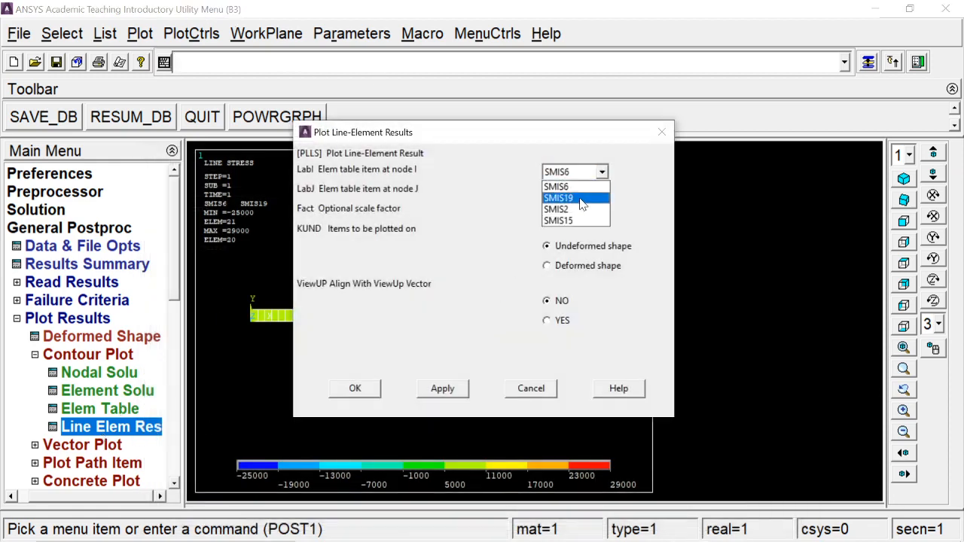
pyautogui.click(581, 211)
pyautogui.click(600, 191)
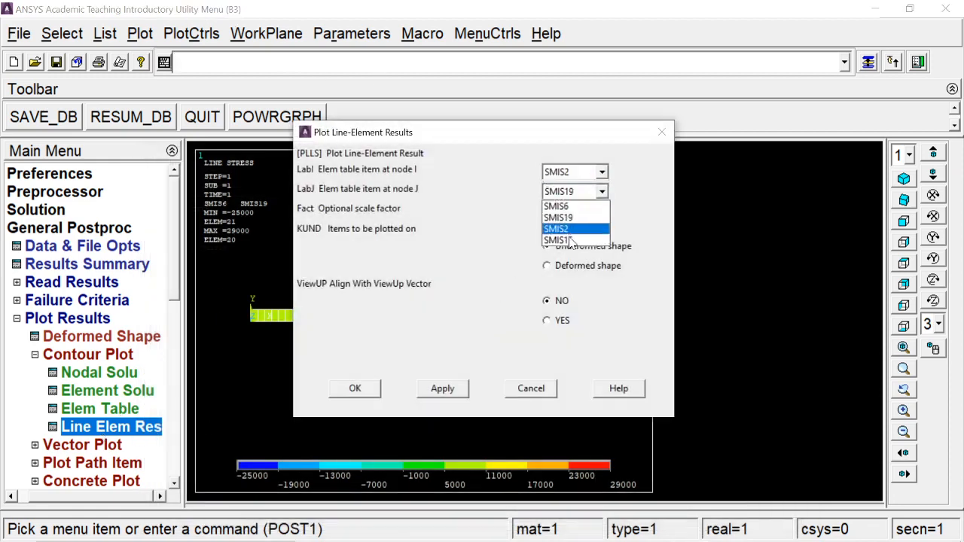
pyautogui.click(570, 238)
pyautogui.click(369, 394)
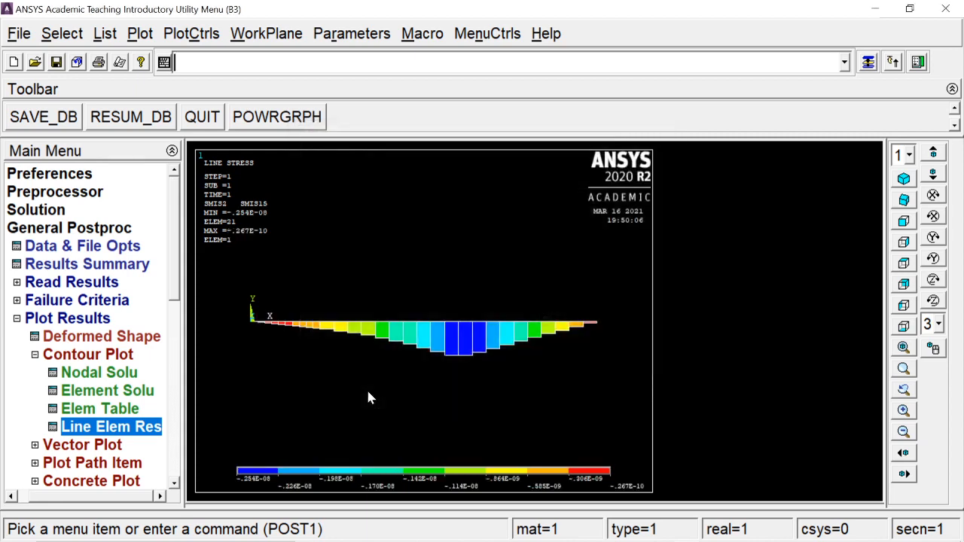
# - Capture the SMIS2/SMIS15 line stress plot as an image and start saving it as a bitmap
pyautogui.click(140, 34)
pyautogui.moveTo(191, 34)
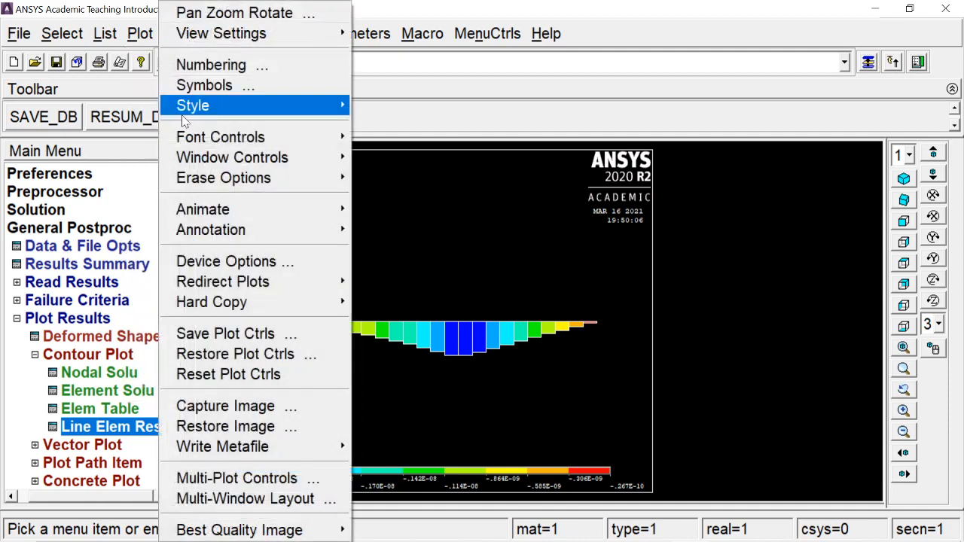
pyautogui.click(205, 409)
pyautogui.click(147, 174)
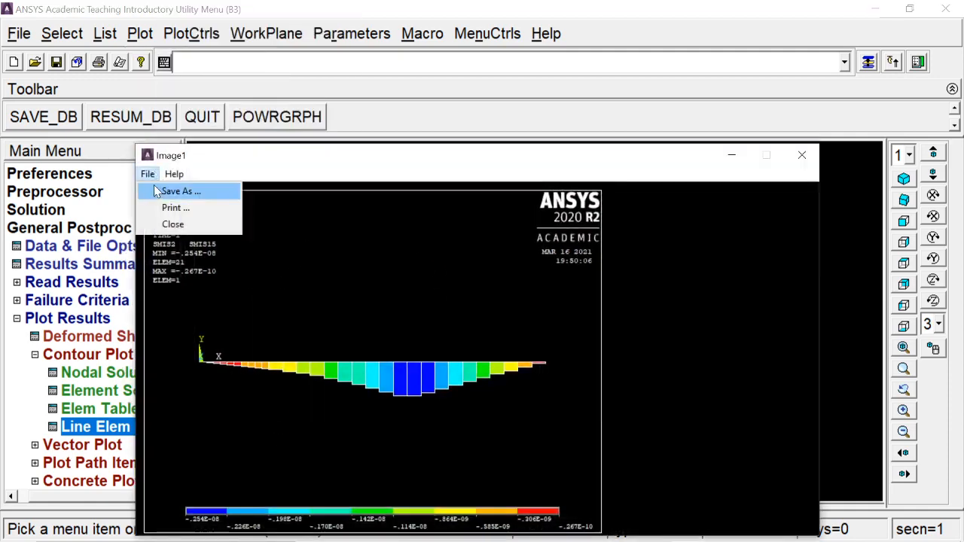
pyautogui.click(159, 189)
# - Name the captured bitmap BMD3.BMP, save it in the beams folder and close the image
pyautogui.click(331, 440)
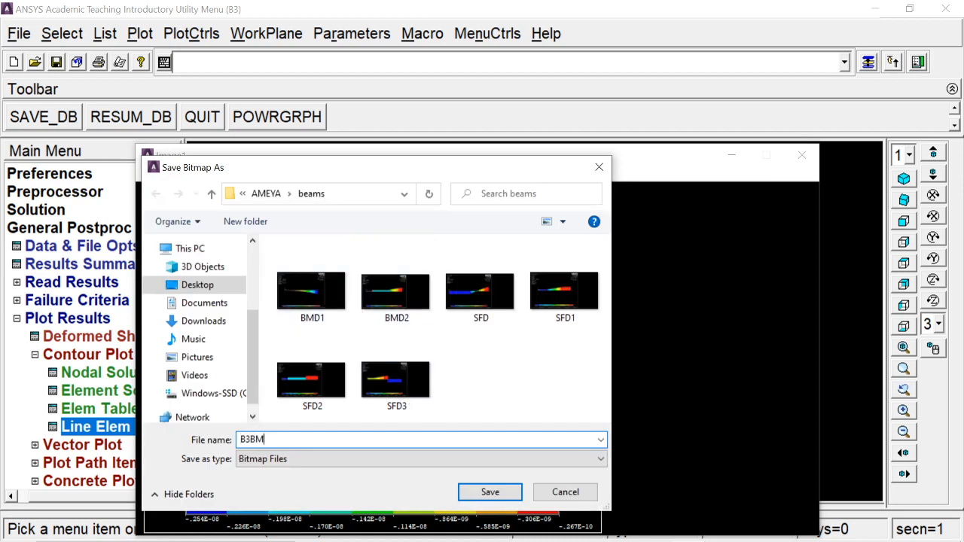
pyautogui.press('BackSpace')
pyautogui.press('BackSpace')
pyautogui.press('BackSpace')
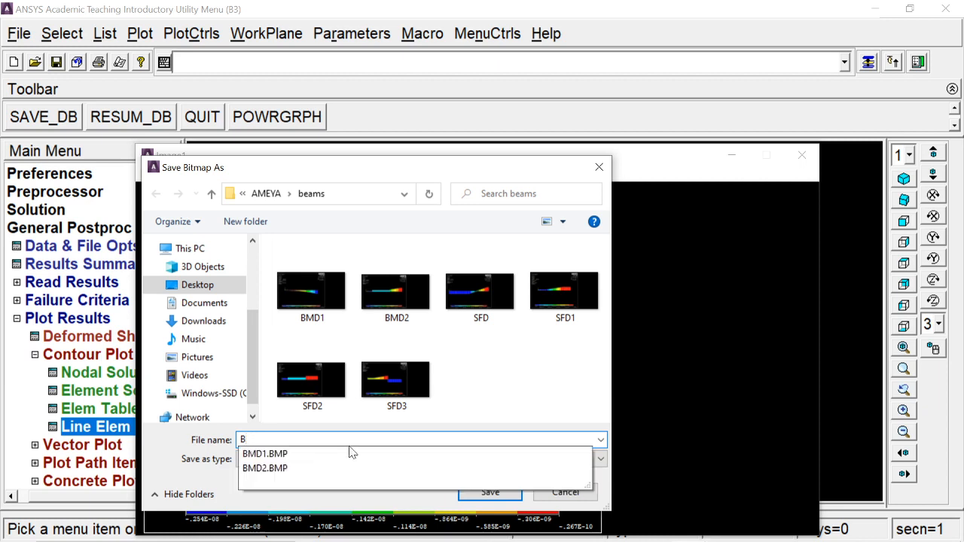
pyautogui.press('Down')
pyautogui.press('Down')
pyautogui.press('Return')
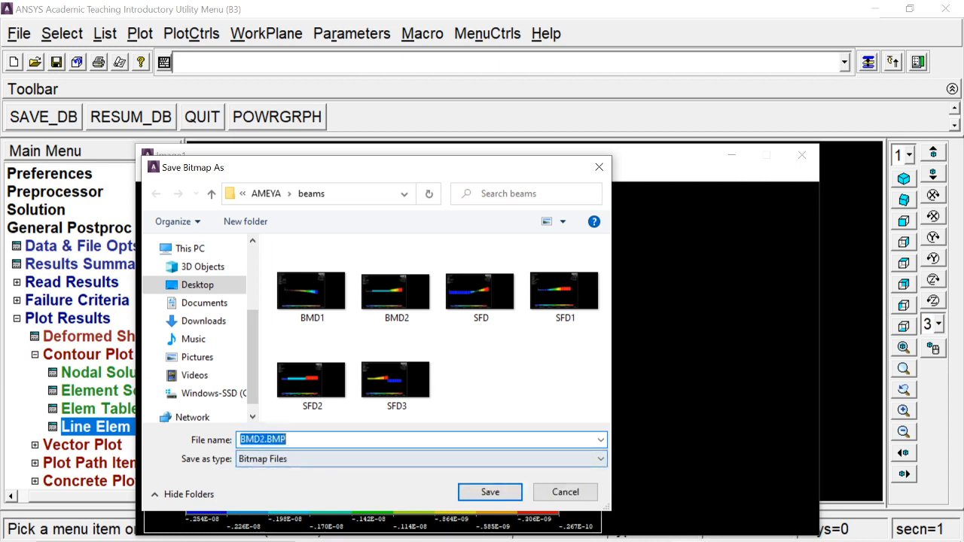
pyautogui.press('Return')
pyautogui.press('BackSpace')
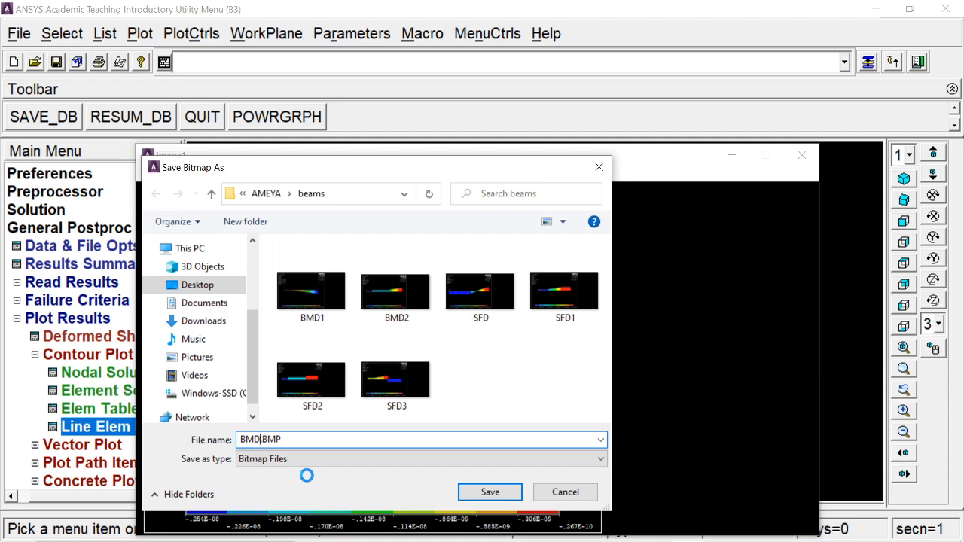
pyautogui.write('3')
pyautogui.click(479, 492)
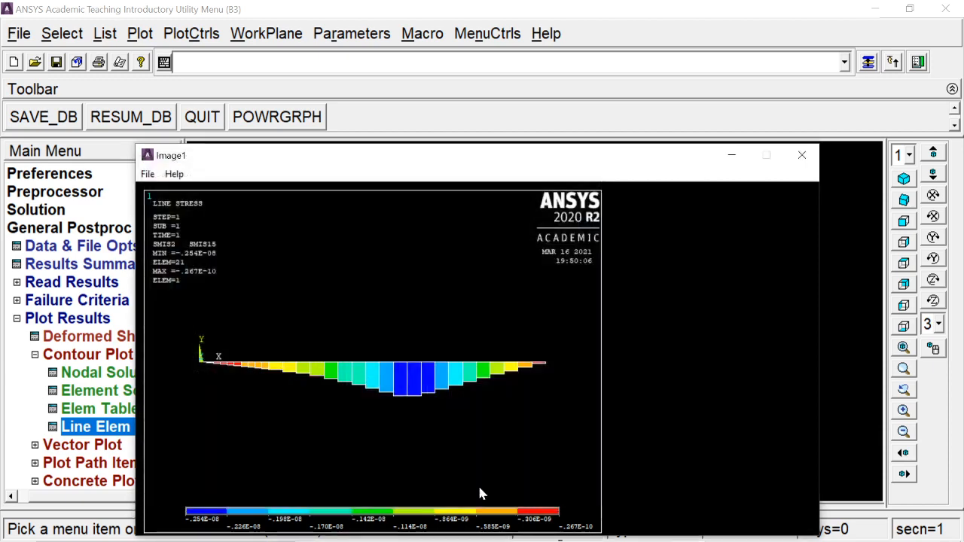
pyautogui.click(802, 155)
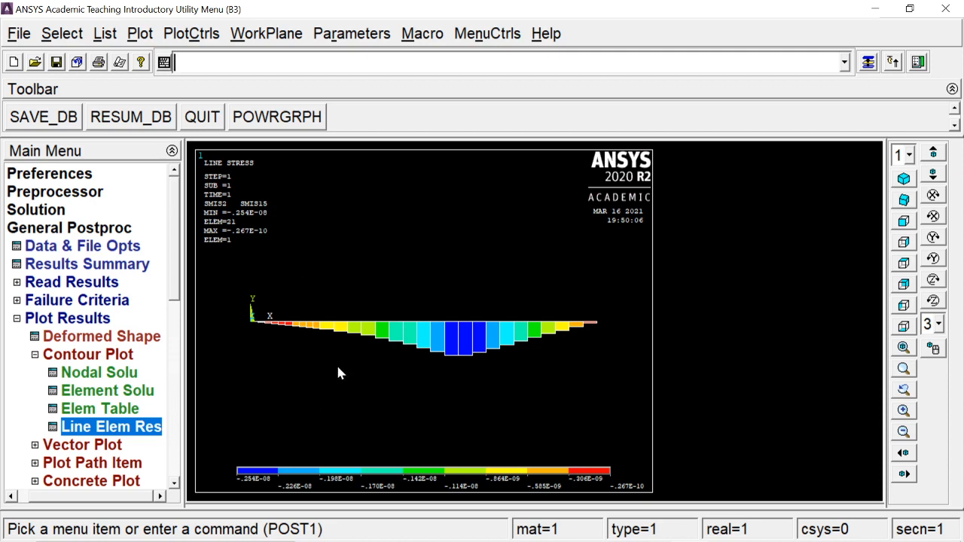
# - Switch to the Google Slides presentation in Chrome to review the overhanging beam problem
pyautogui.hotkey('alt', 'Tab')
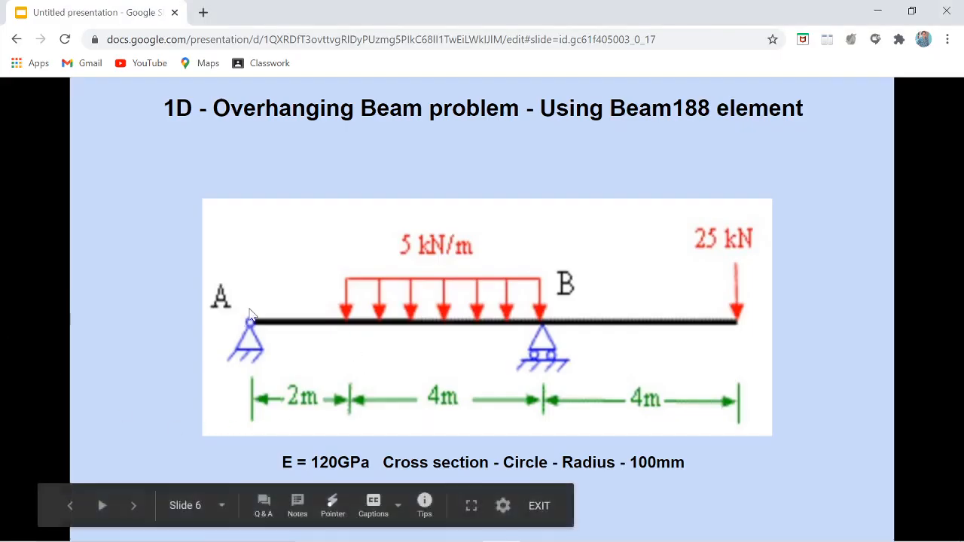